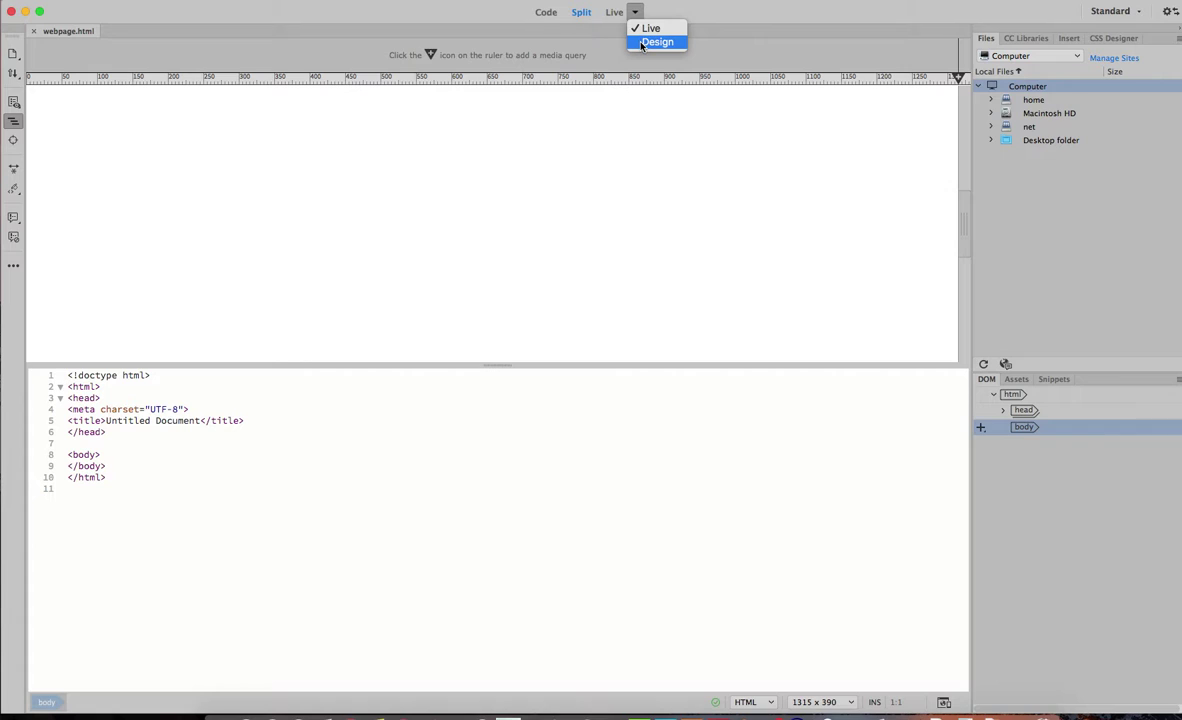
Add a center tag pair after the opening body tag in the code, with "xxx" as placeholder text inside
left_click(657, 42)
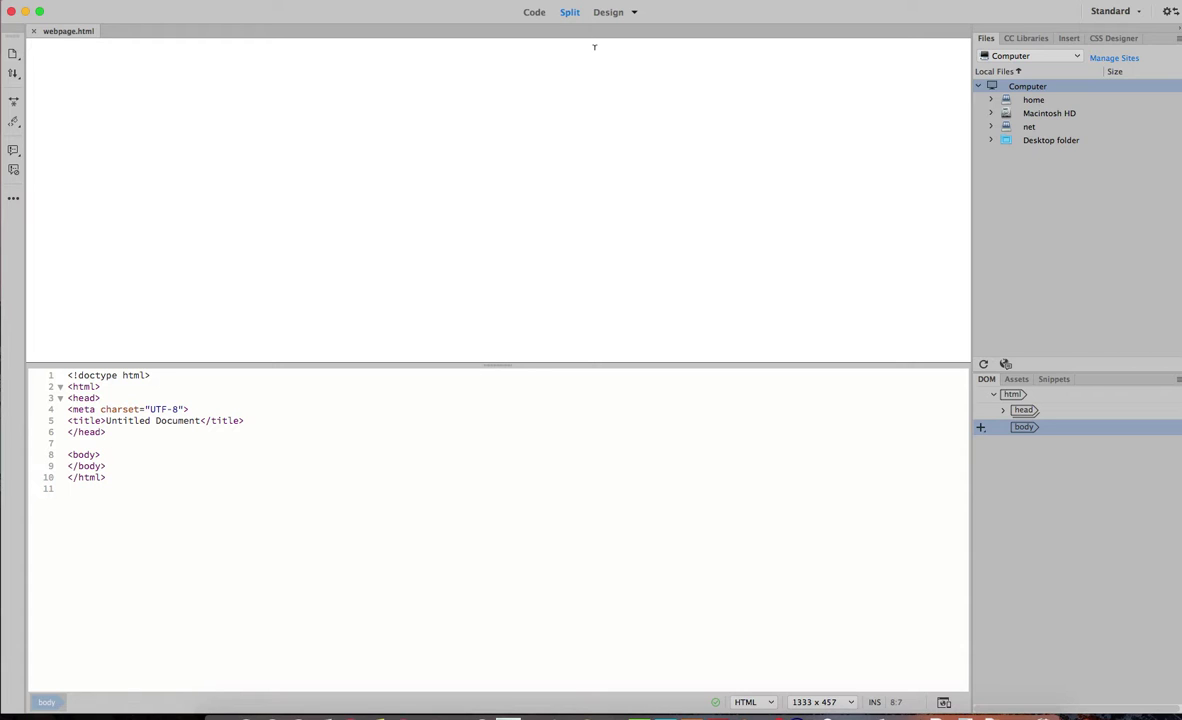
left_click(534, 12)
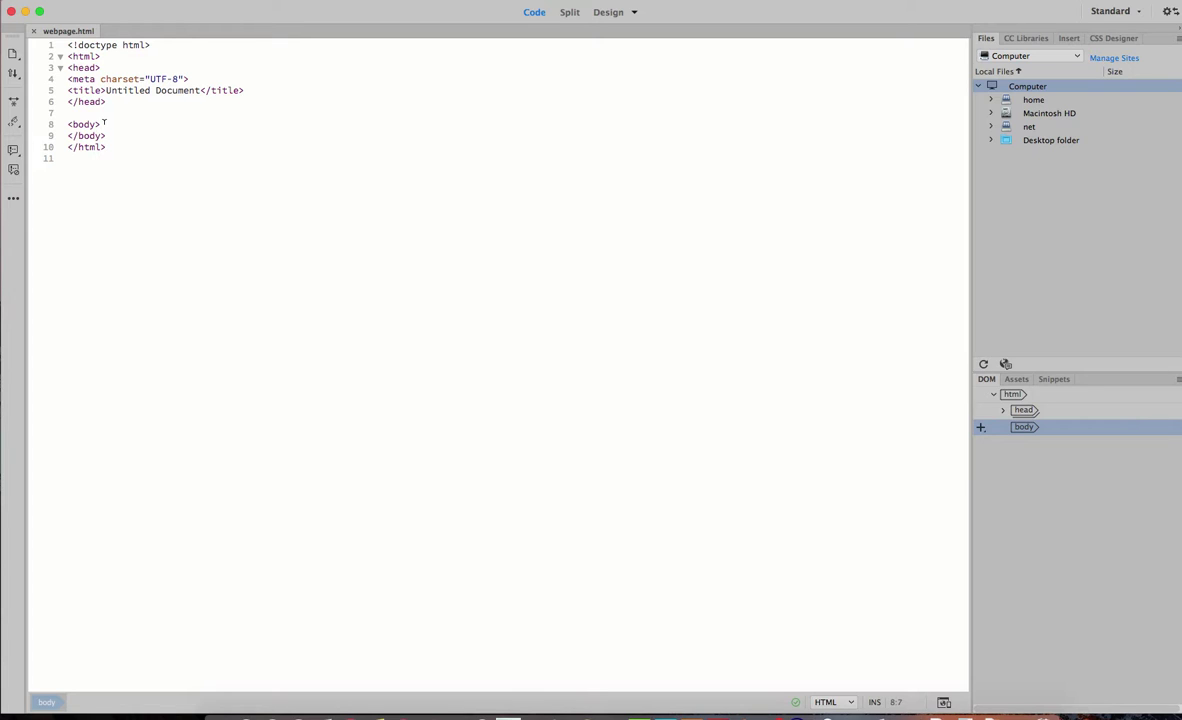
type("<")
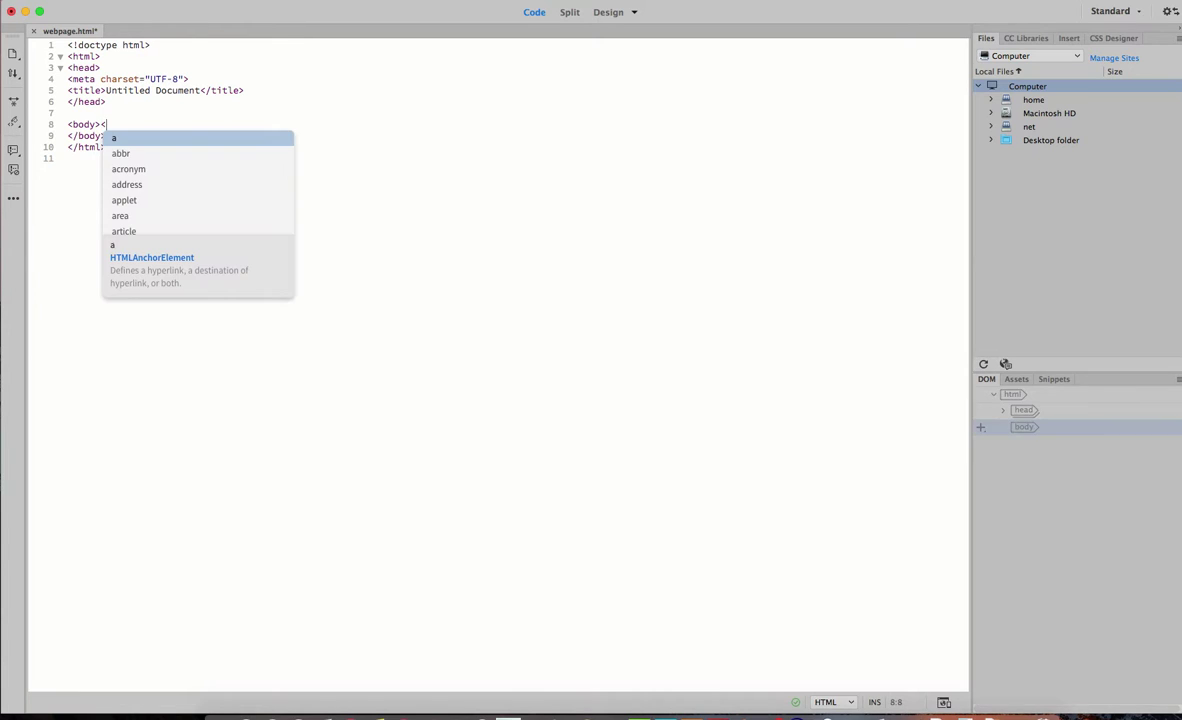
type("center")
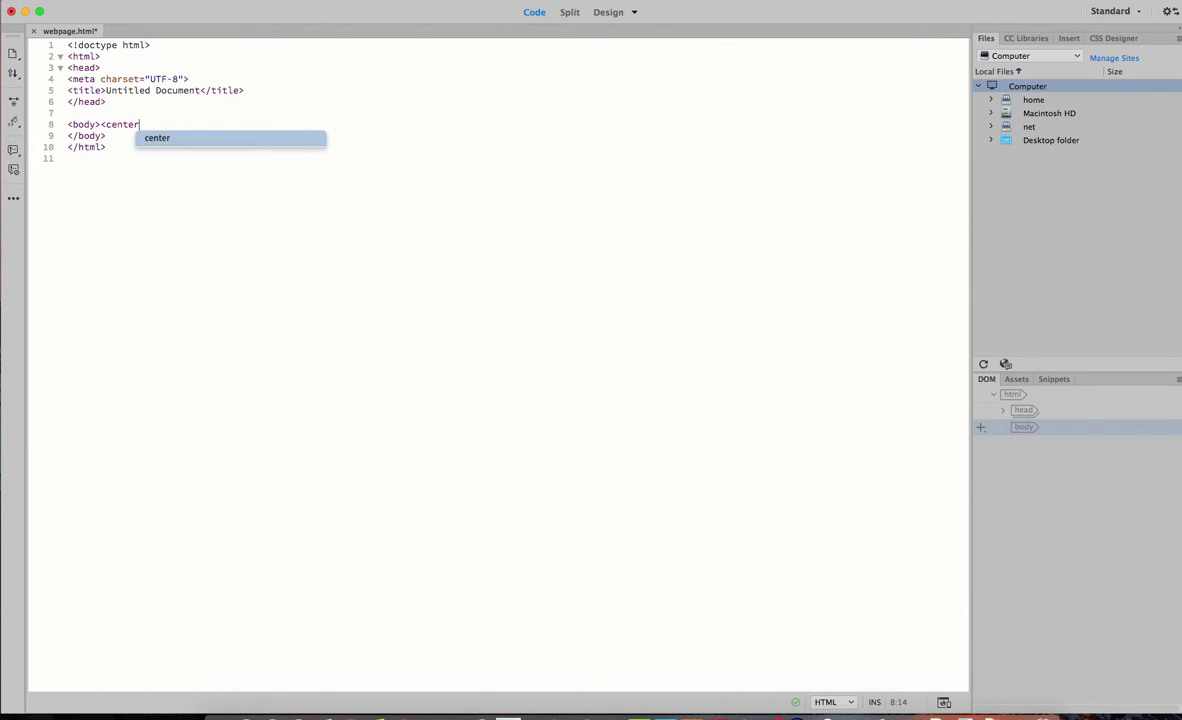
type(">")
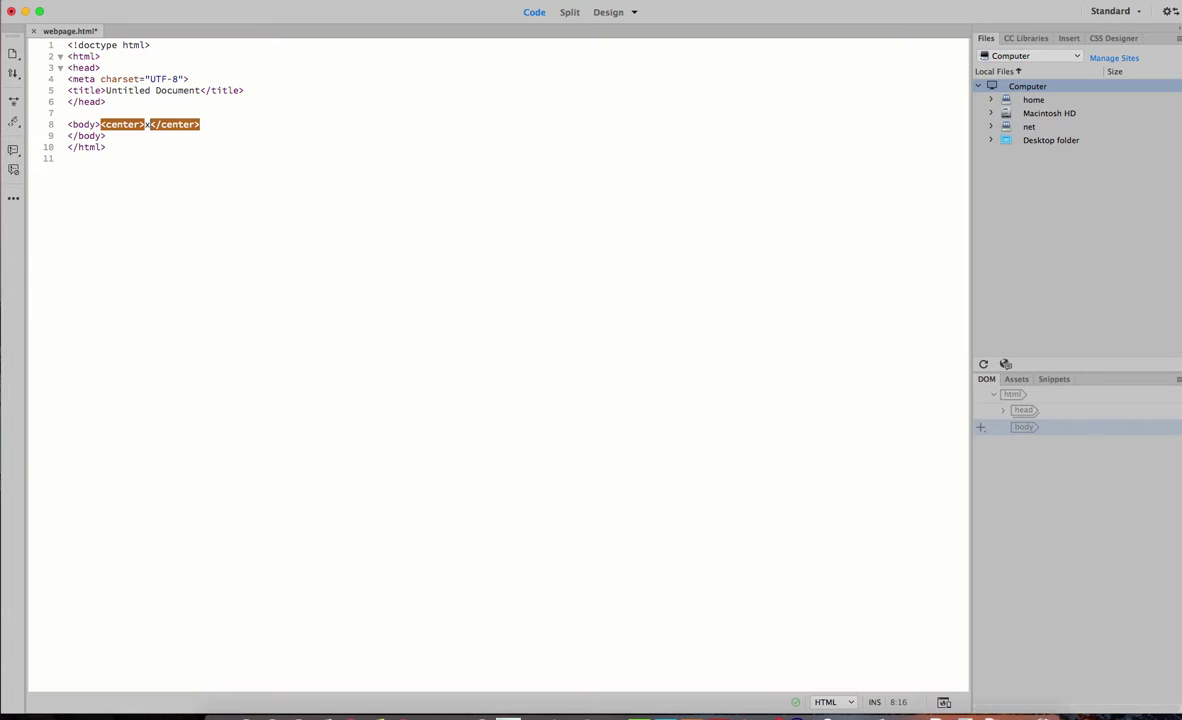
type("xxx")
Replace the centered "xxx" placeholder in Design view with the image beatles-hero-514890404.jpg from the website folder
left_click(608, 14)
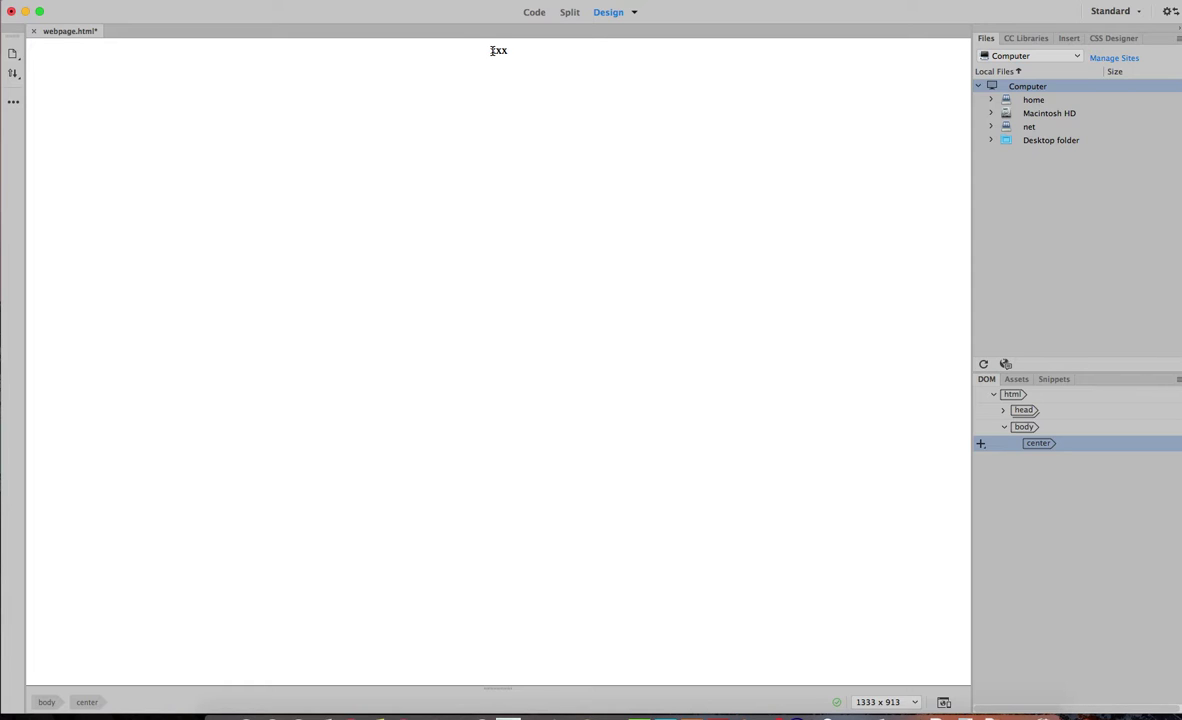
left_click_drag(491, 50, 507, 50)
key("BackSpace")
left_click(187, 1)
left_click(195, 22)
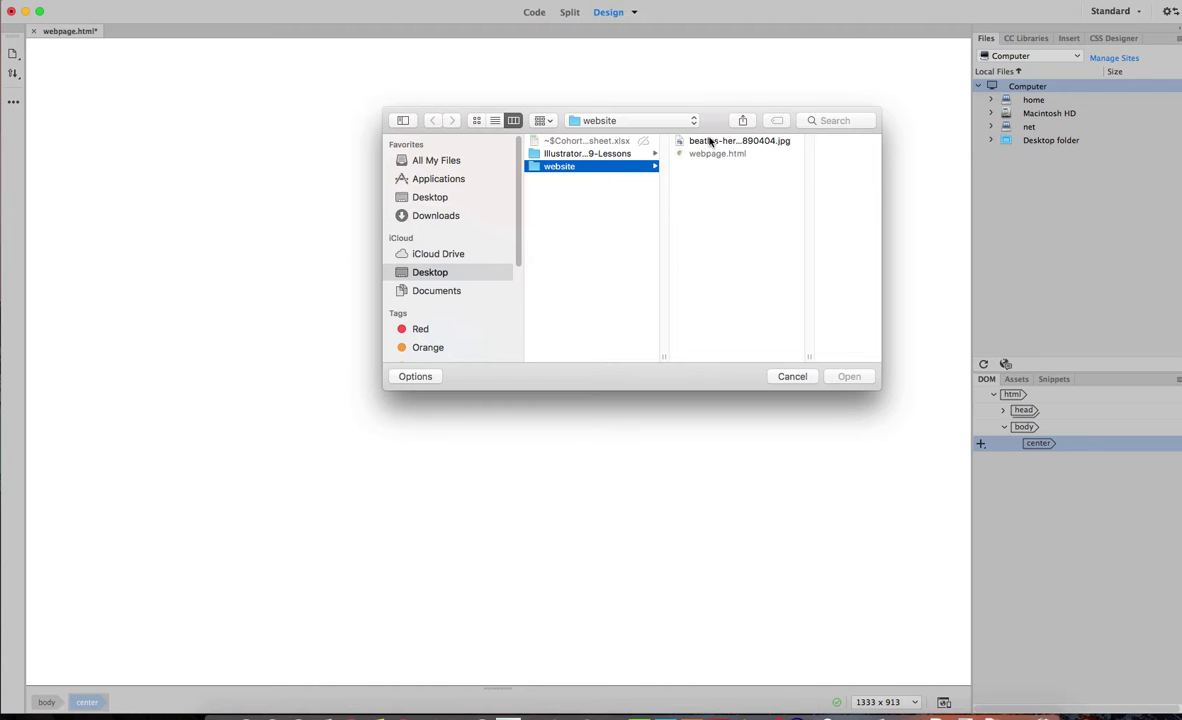
left_click(670, 141)
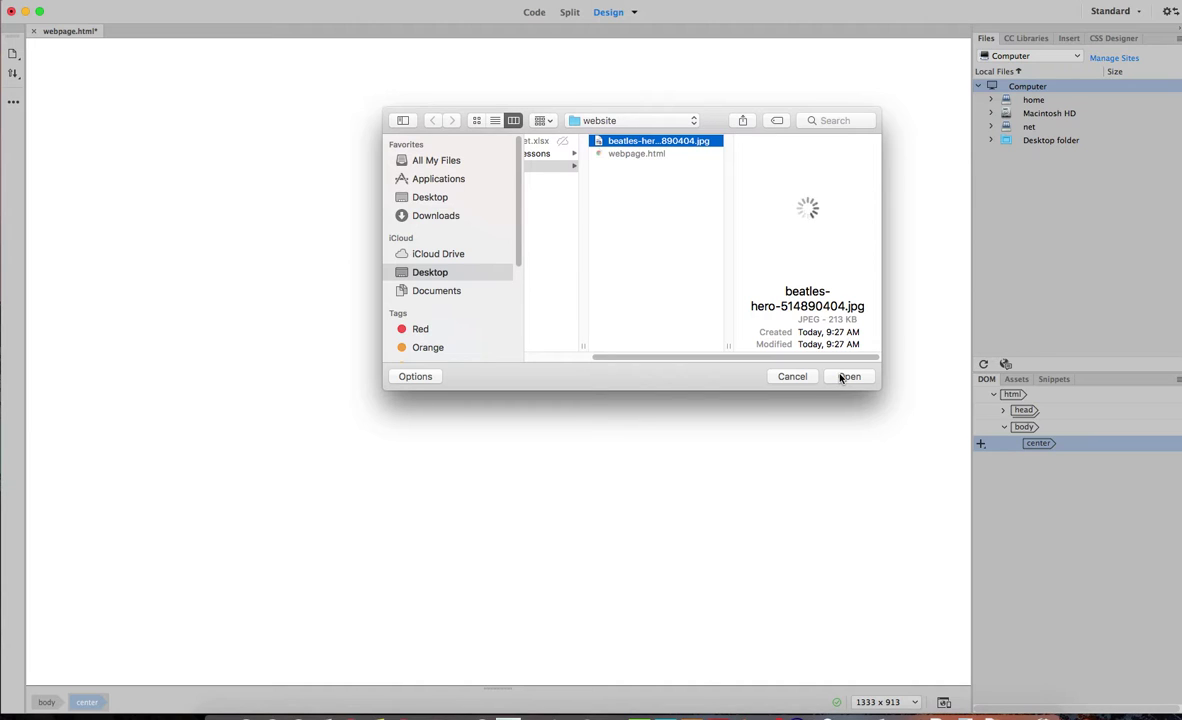
left_click(840, 377)
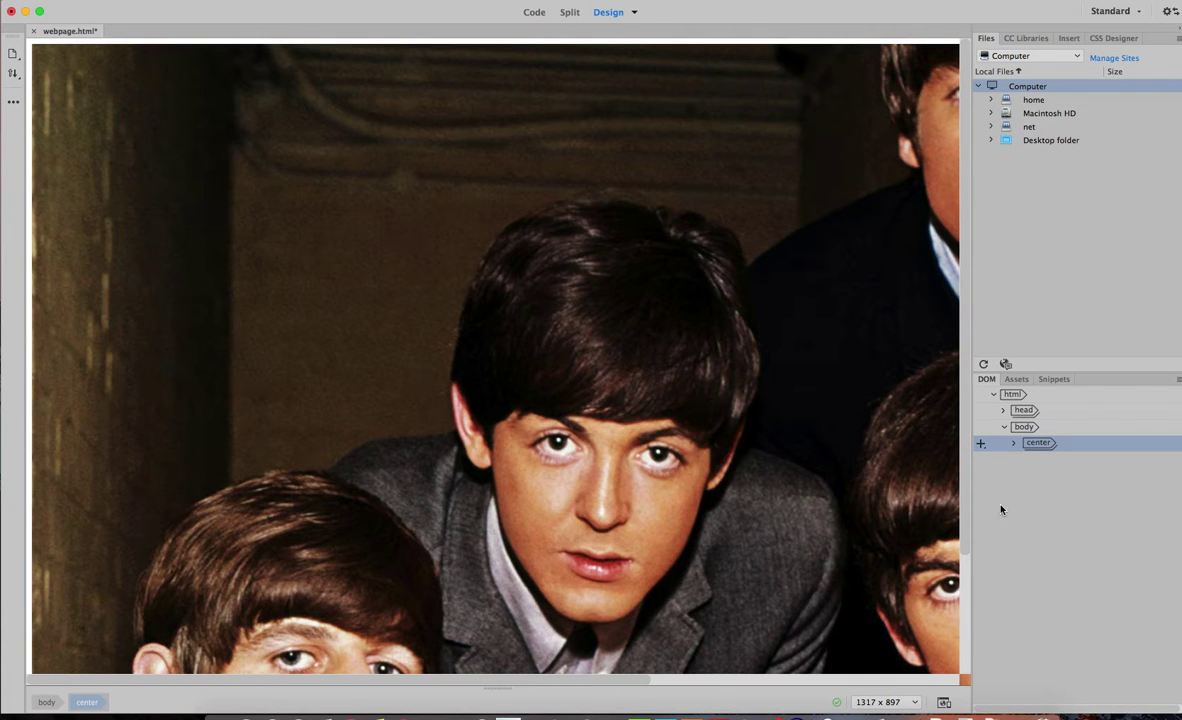
Look over the oversized inserted image and show the Properties inspector
left_click_drag(966, 533, 982, 681)
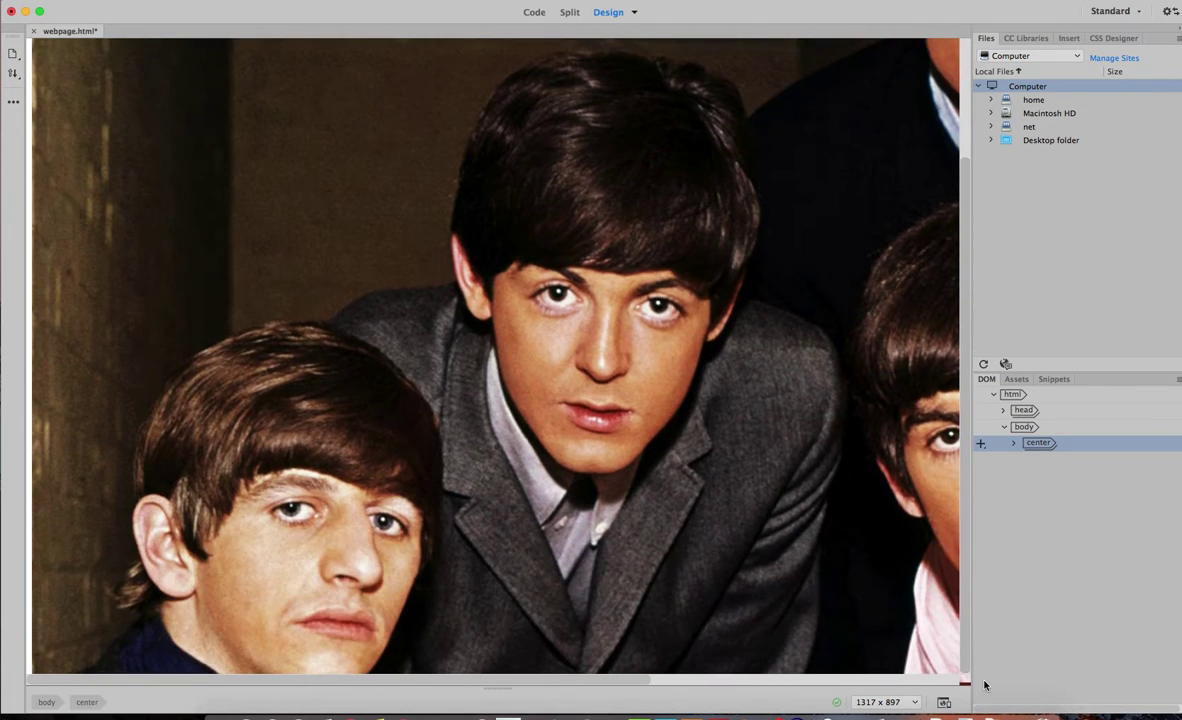
left_click_drag(350, 684, 668, 684)
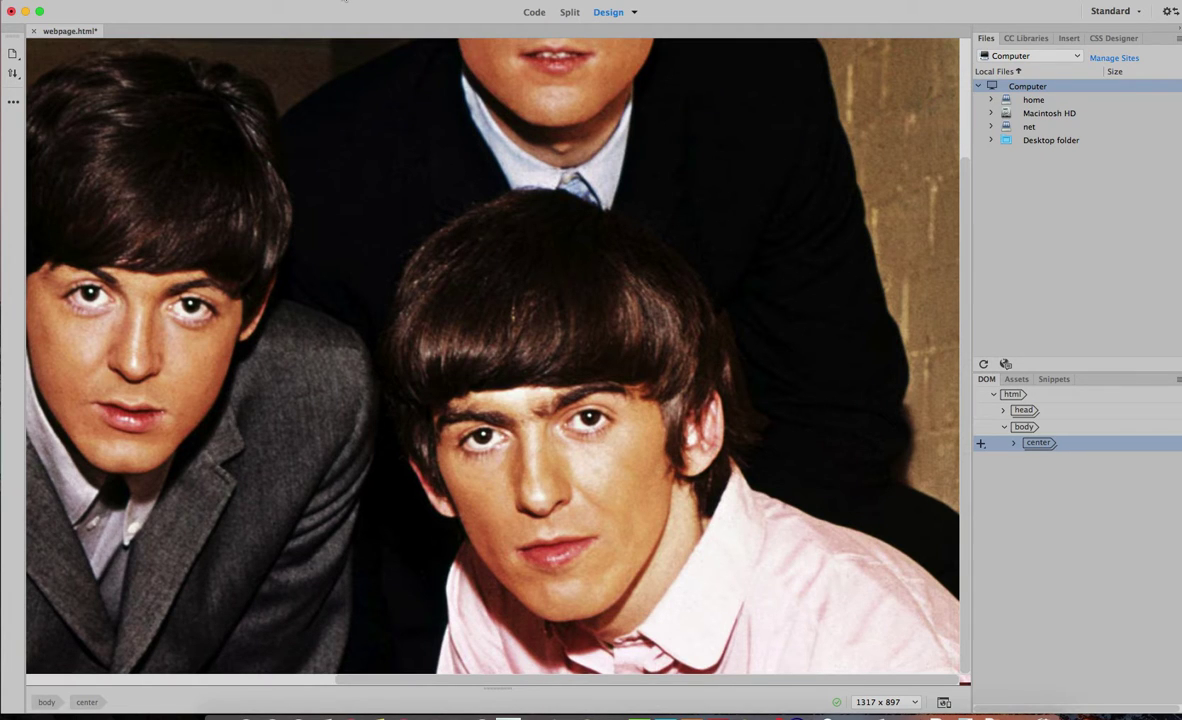
left_click(344, 3)
key("Escape")
key("super+F3")
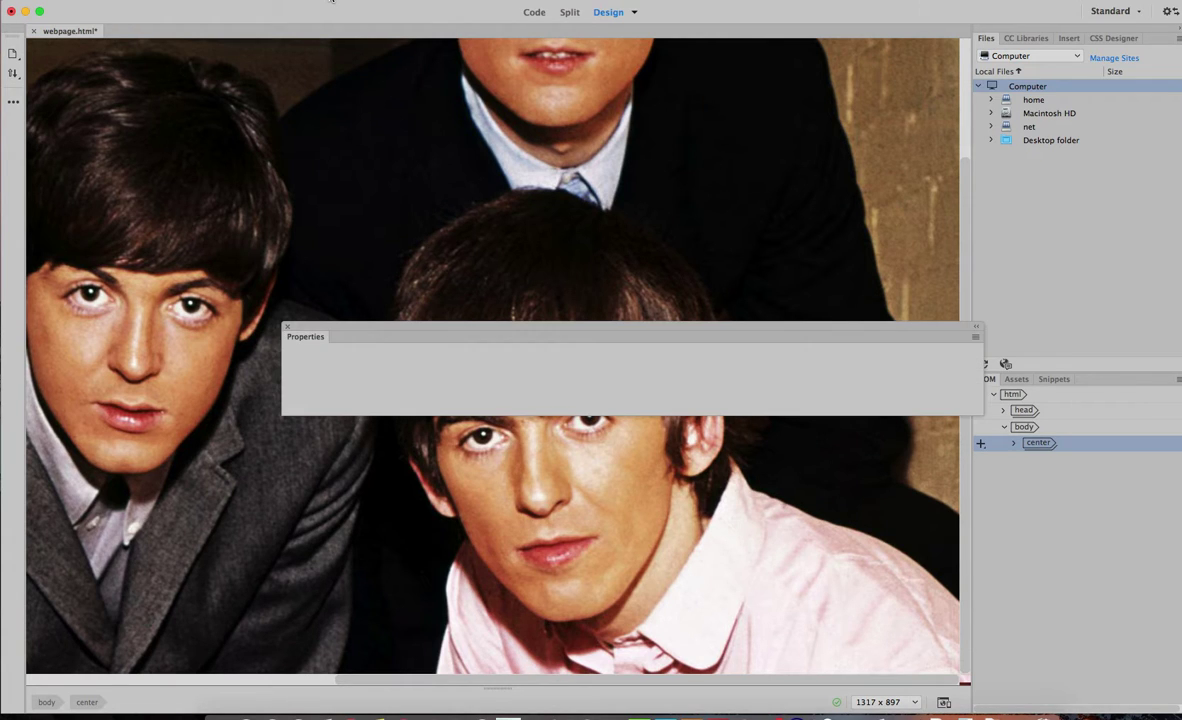
left_click(466, 333)
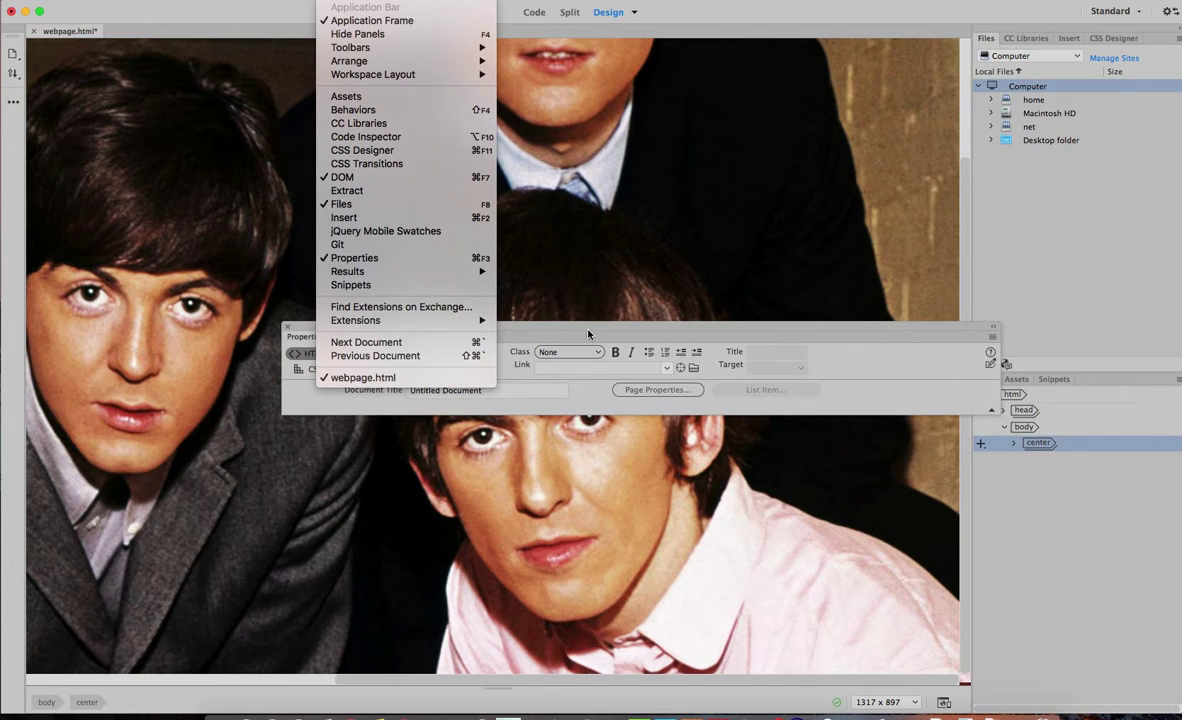
left_click(587, 332)
Set the image's width to 700 px with proportional height, and move the Properties inspector clear of the picture
left_click(181, 289)
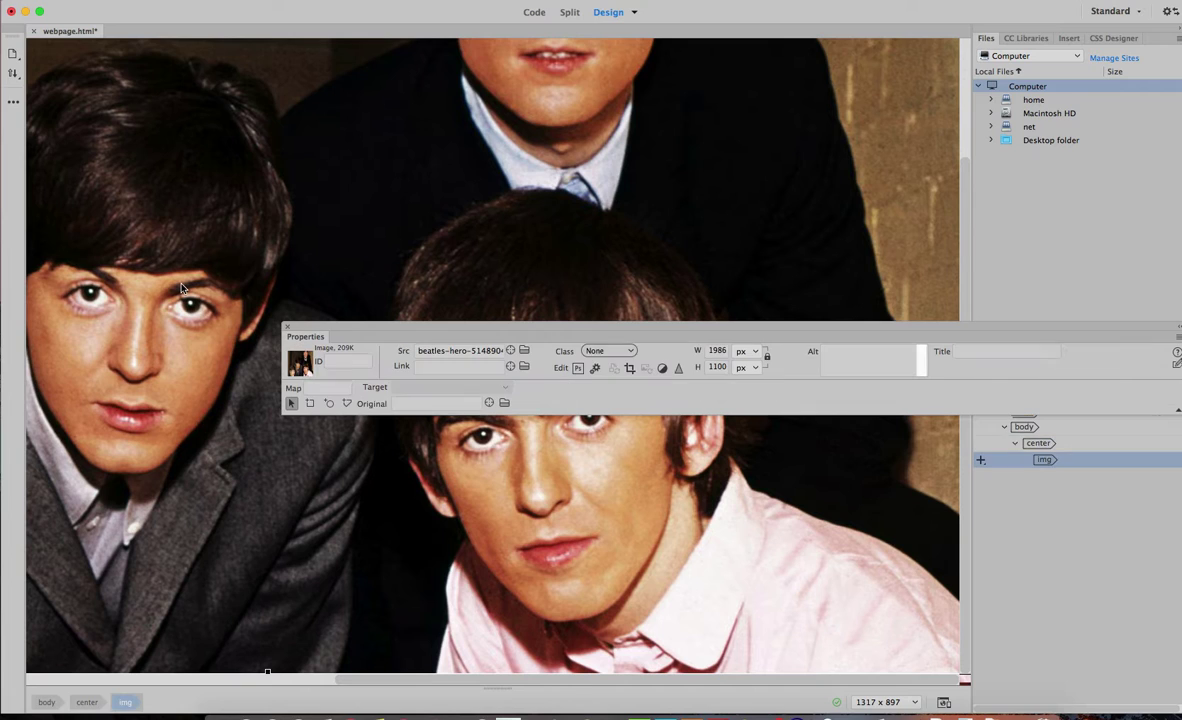
double_click(716, 351)
type("700")
key("Tab")
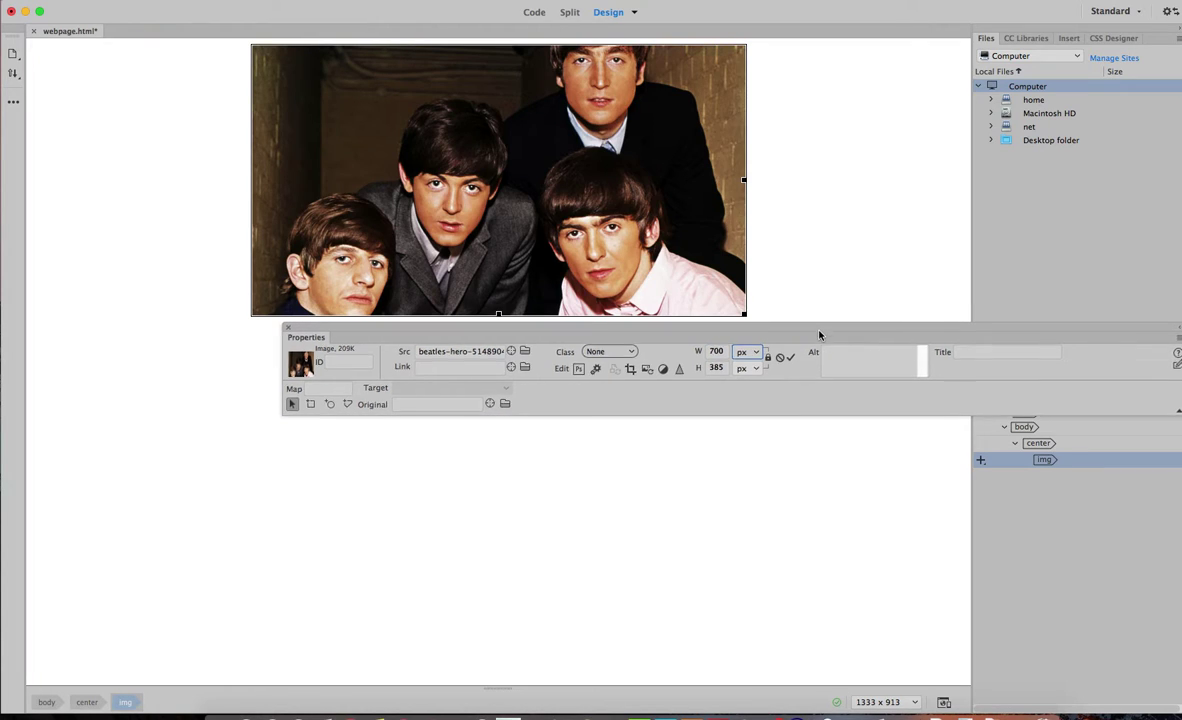
left_click_drag(818, 333, 876, 556)
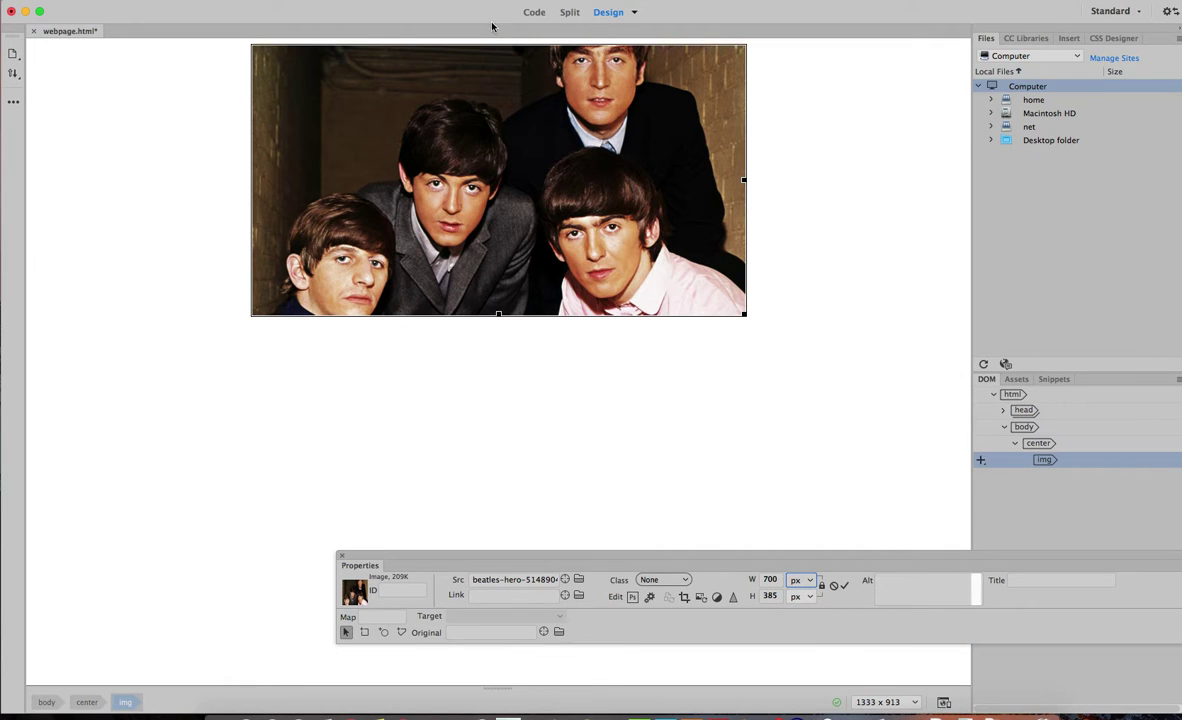
Examine in the code how the opening and closing center tags enclose the img tag, and return to Design view
left_click(533, 13)
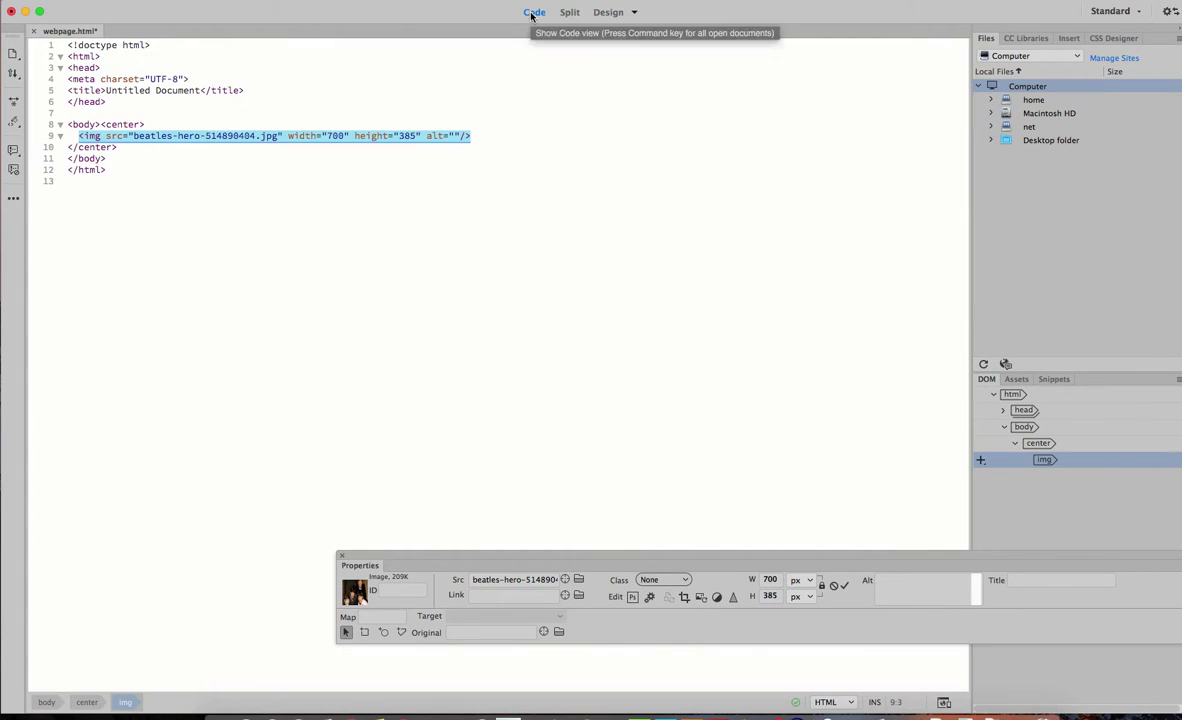
left_click(100, 123)
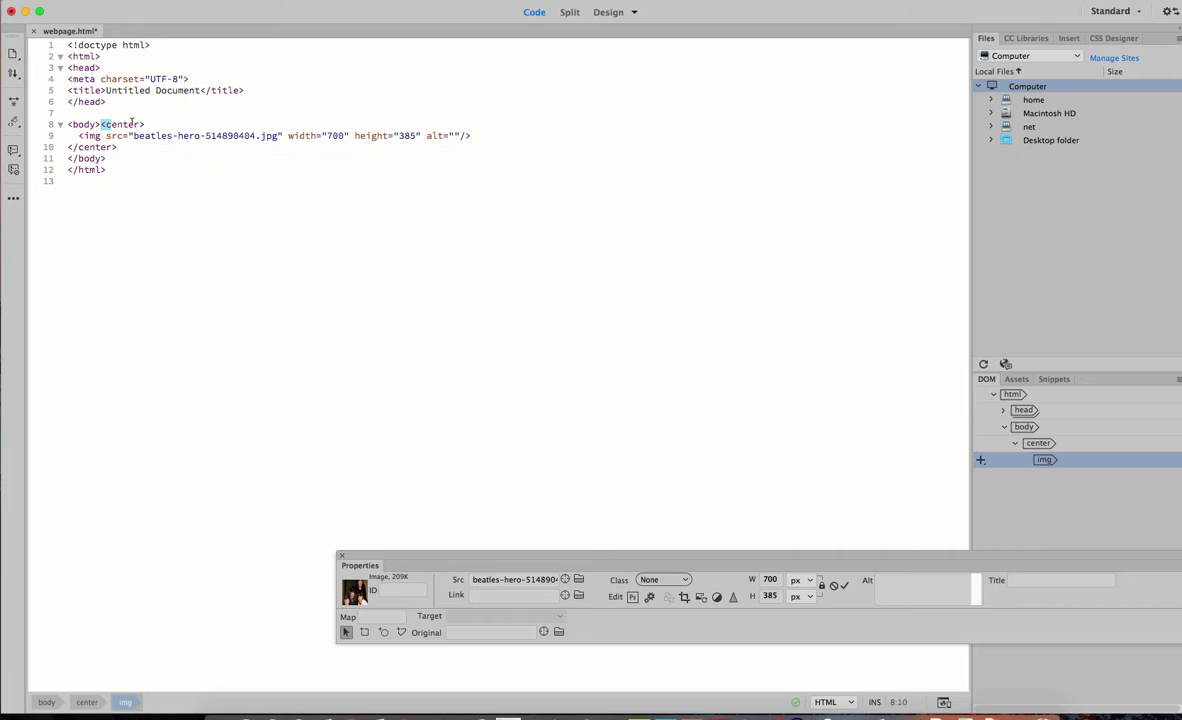
left_click_drag(100, 123, 482, 134)
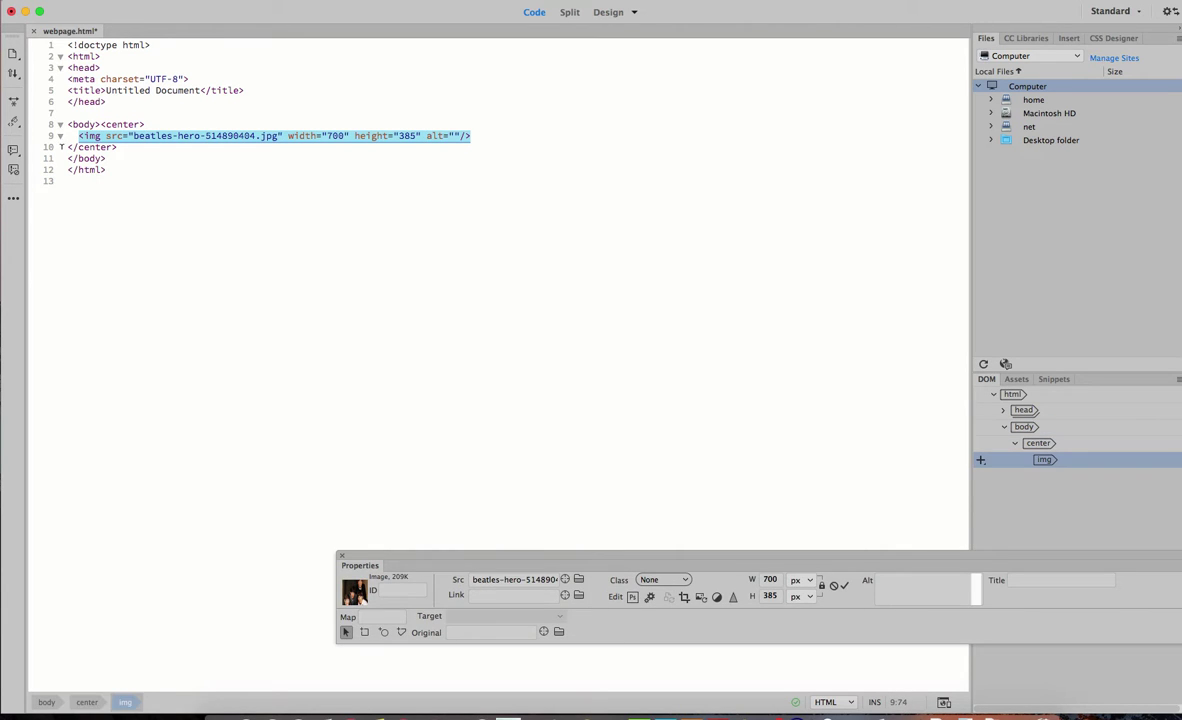
left_click_drag(70, 146, 118, 147)
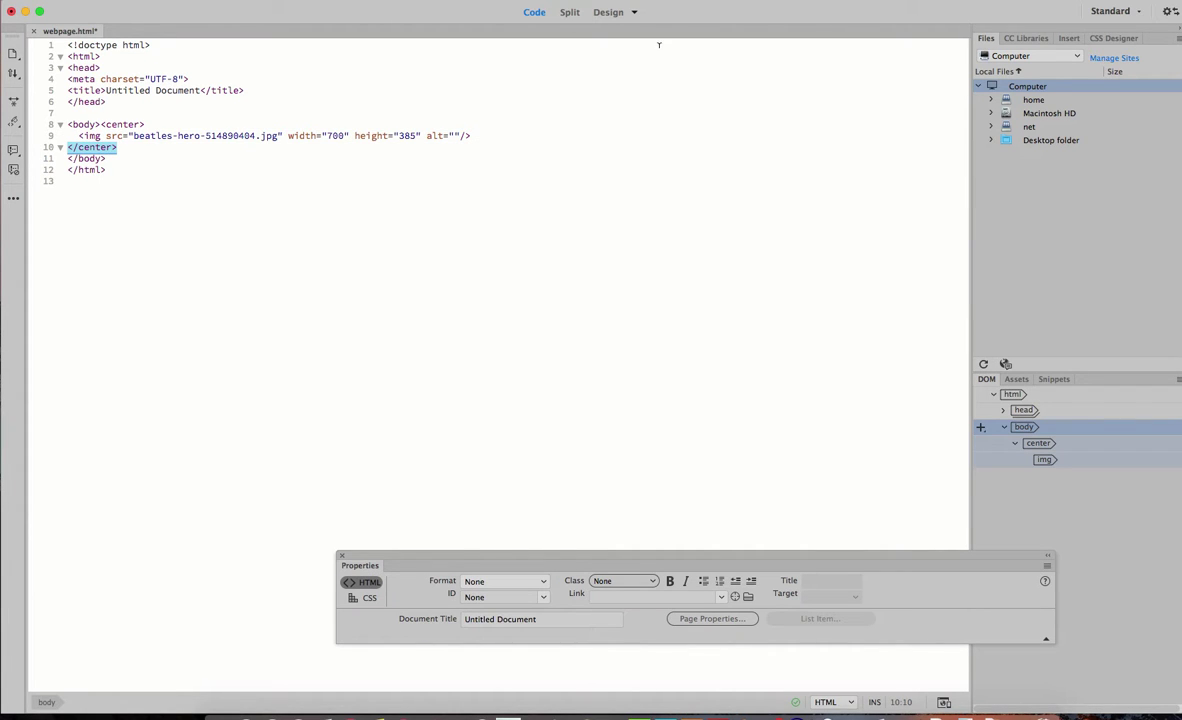
left_click(608, 12)
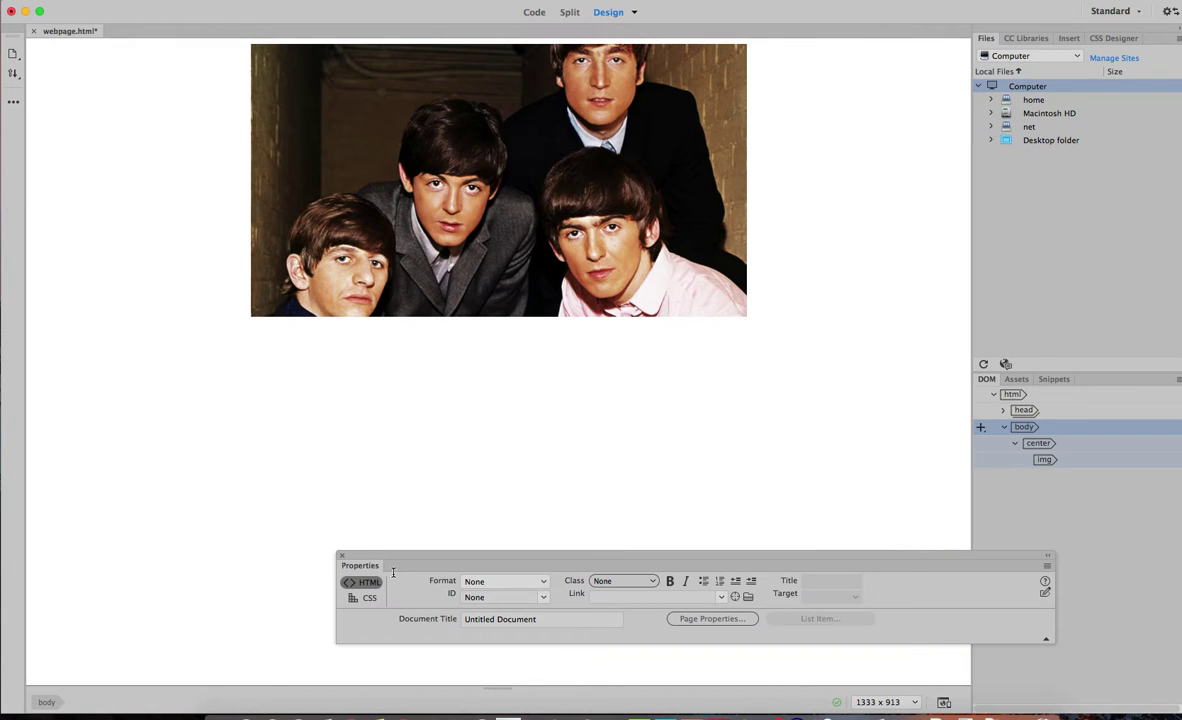
Draw a rectangular hotspot over the face in the lower-left part of the image
left_click_drag(407, 559, 219, 394)
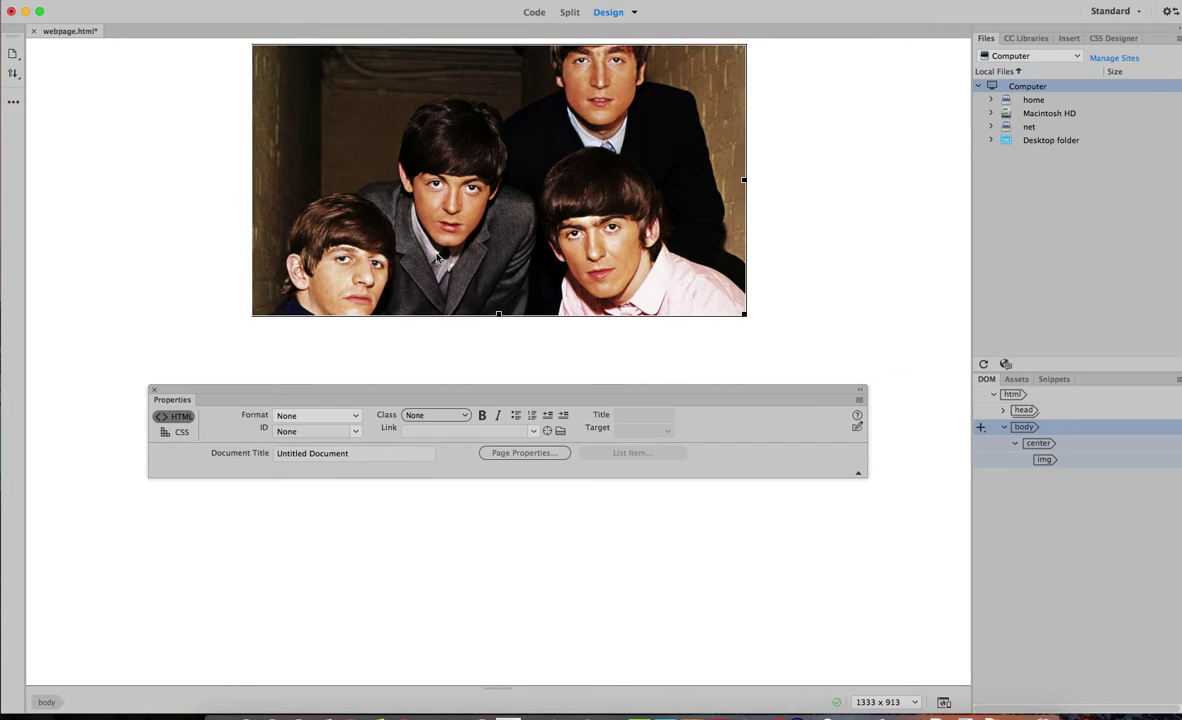
left_click(405, 239)
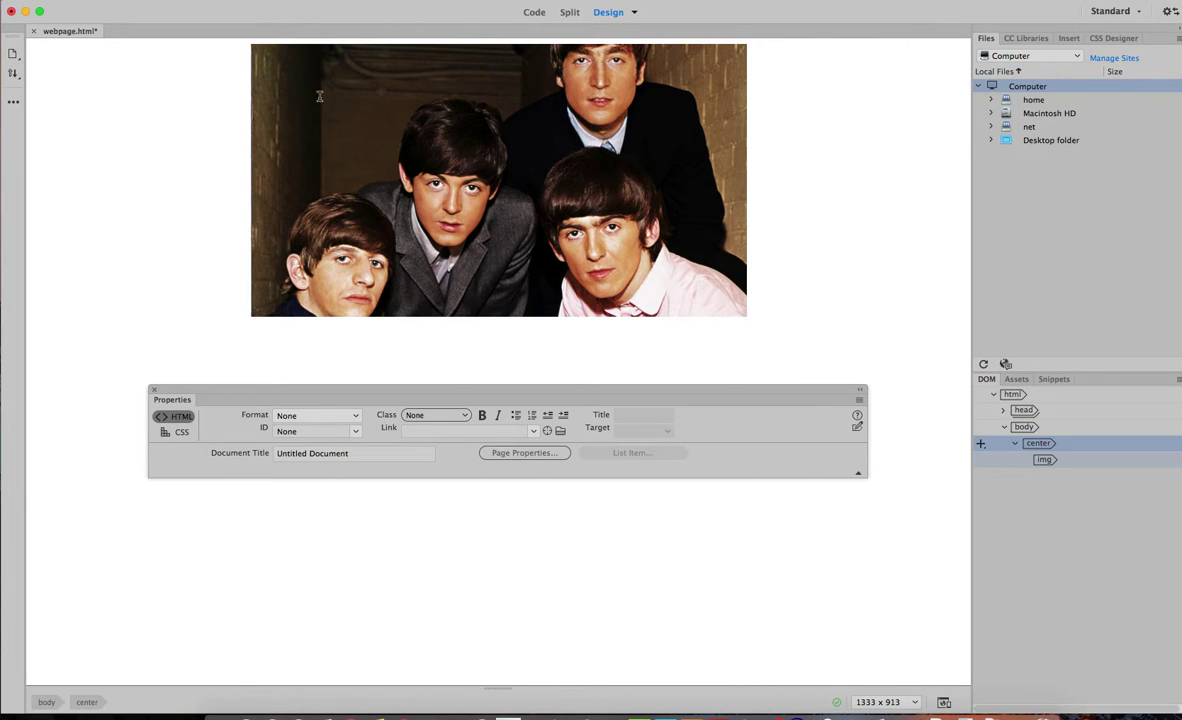
left_click(350, 0)
left_click(351, 0)
left_click(397, 306)
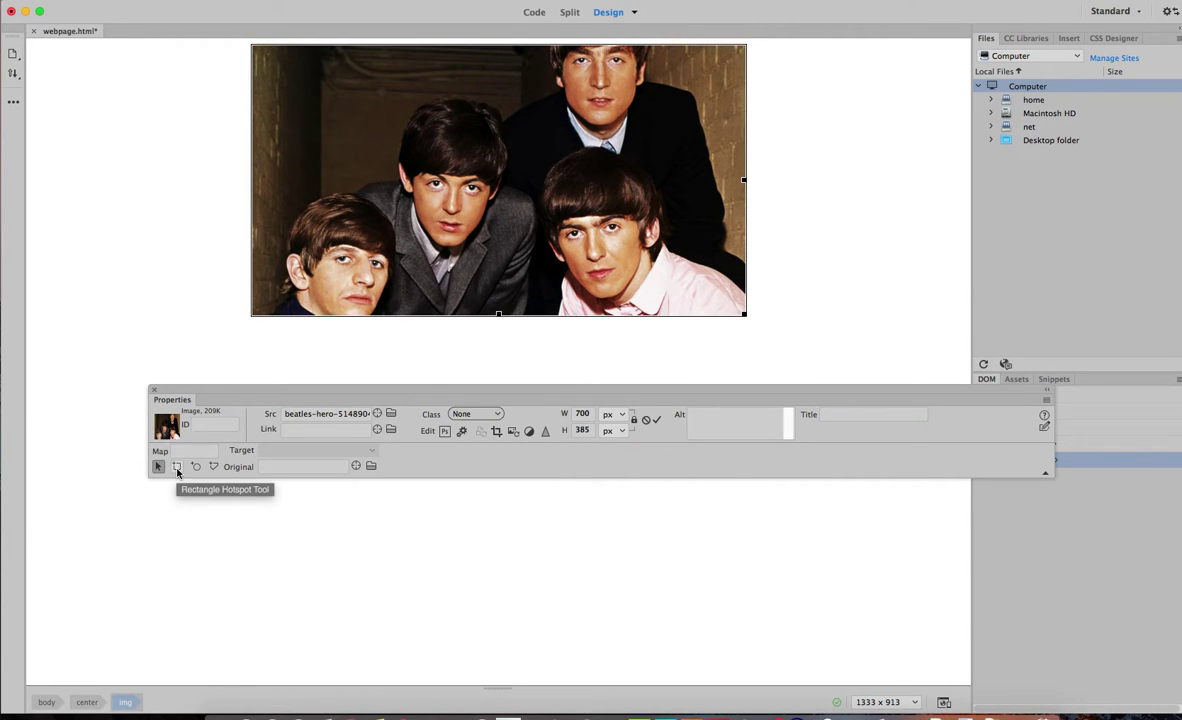
left_click(177, 467)
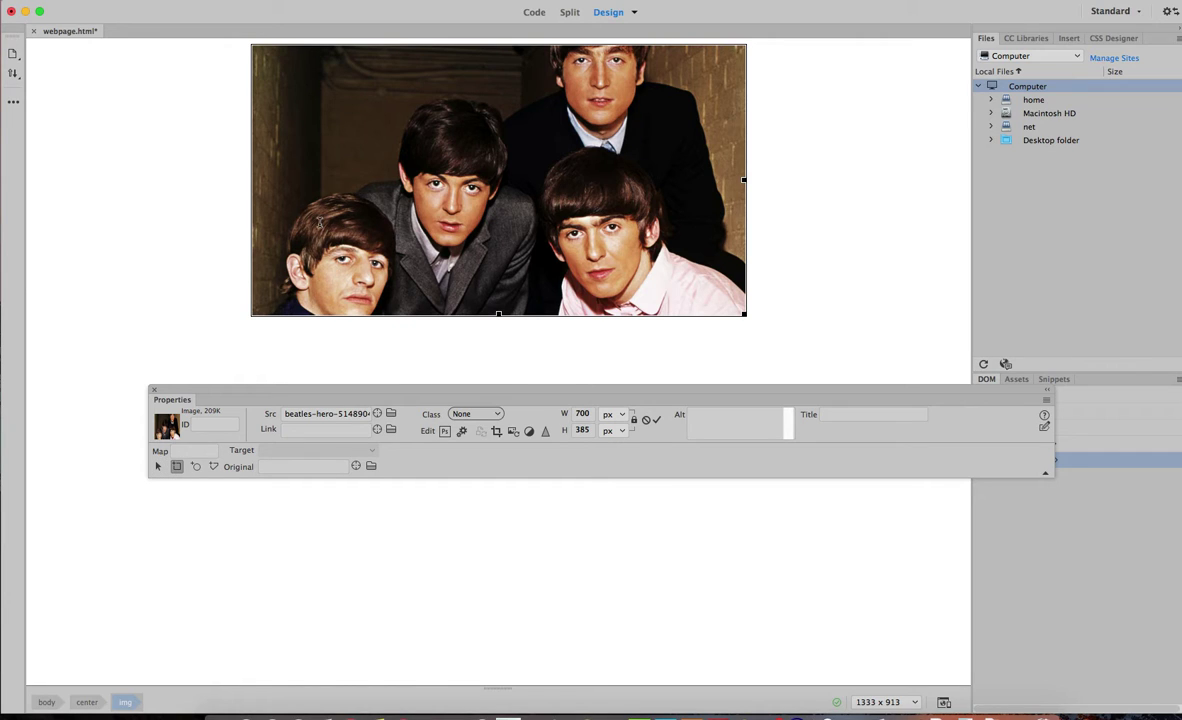
left_click_drag(297, 217, 395, 309)
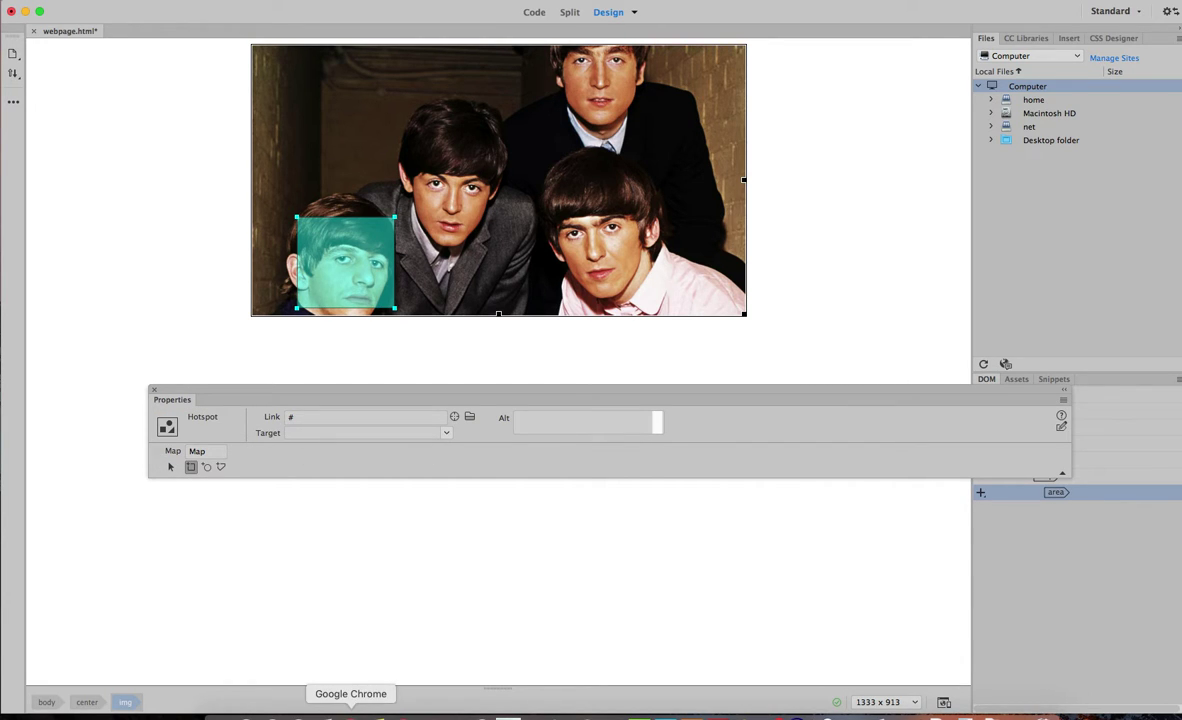
Switch to Google Chrome, find the Chick-fil-A website by searching "chickfila" in a new tab, and copy its address
left_click(350, 714)
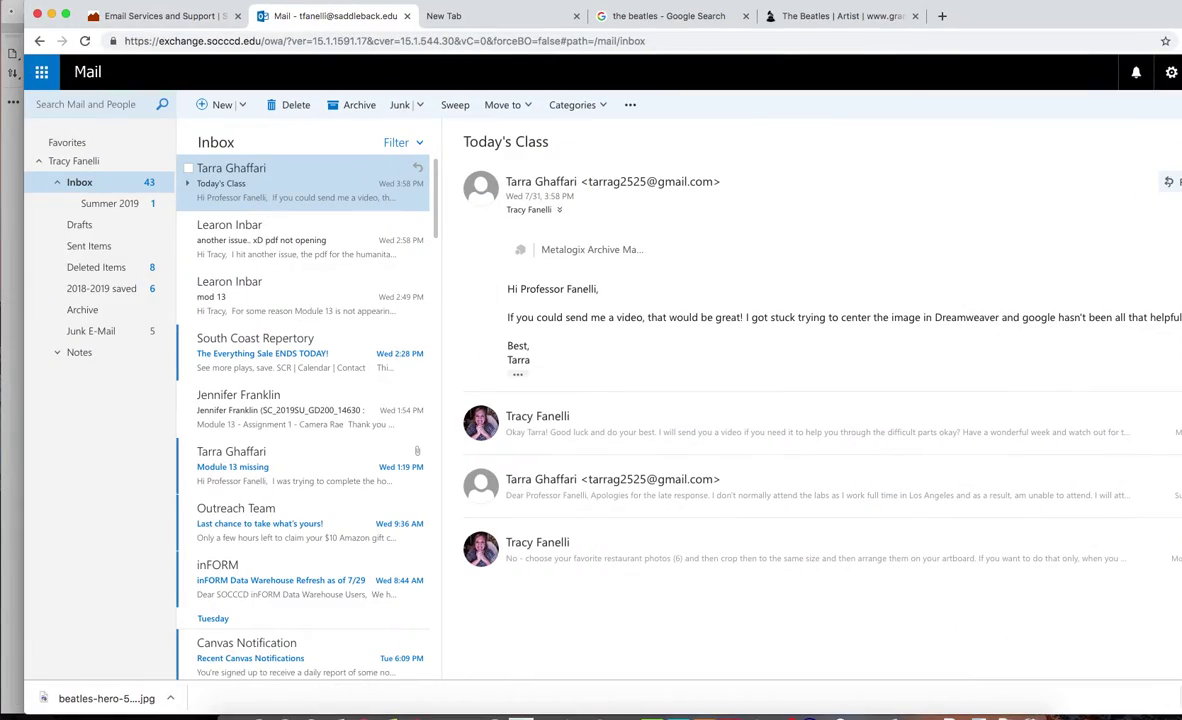
left_click(941, 16)
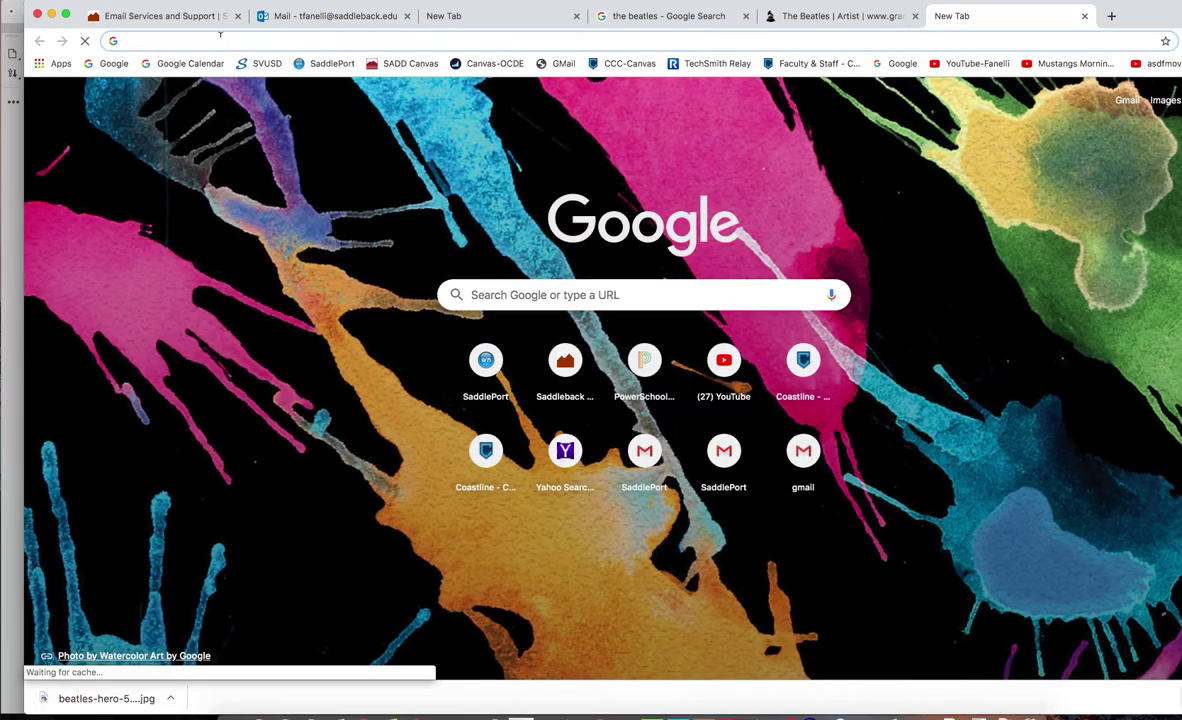
type("chickfila")
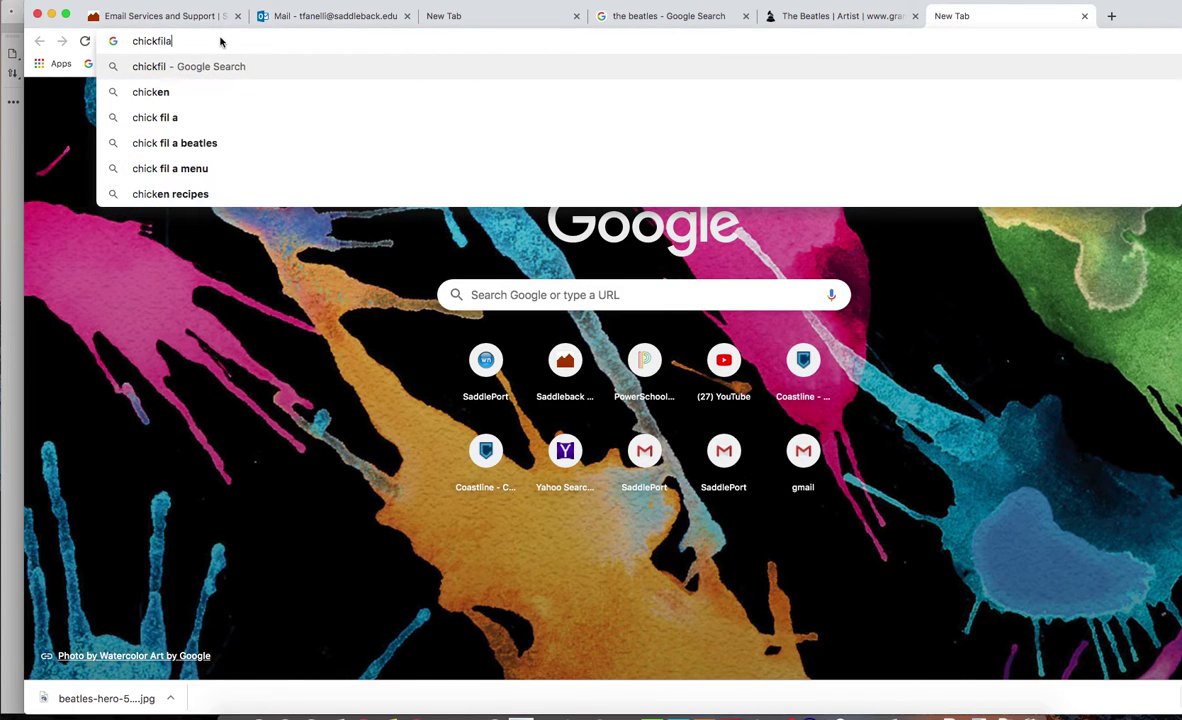
key("Return")
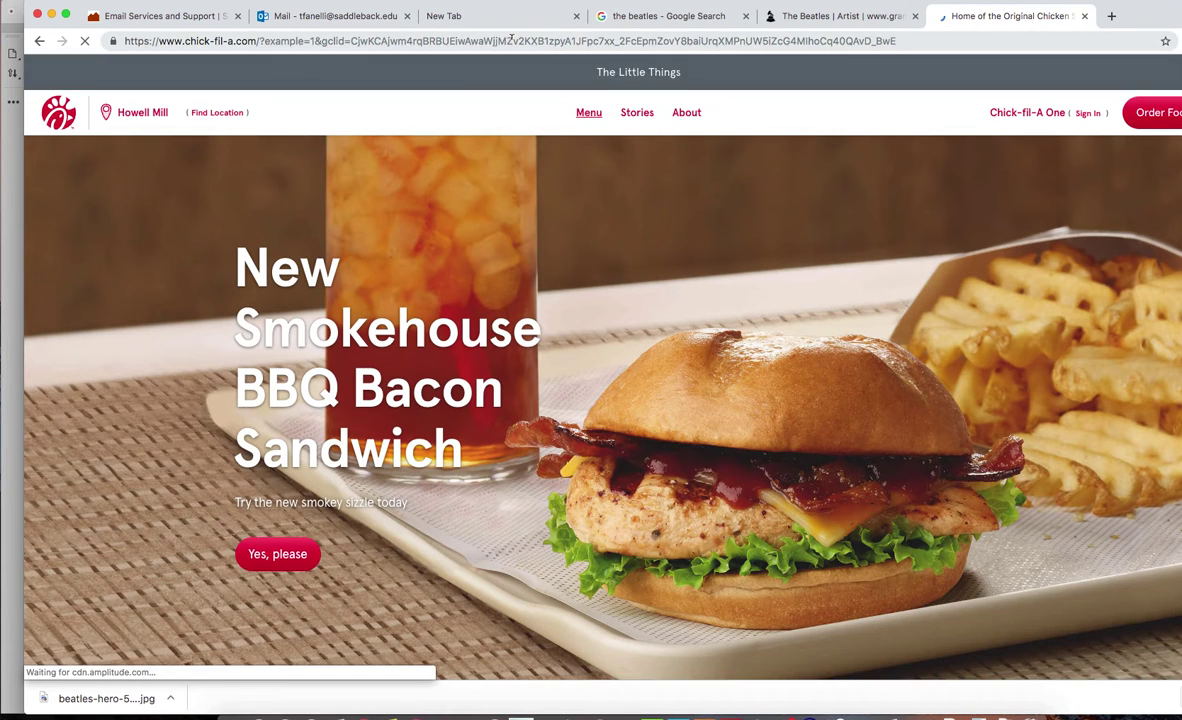
left_click(511, 38)
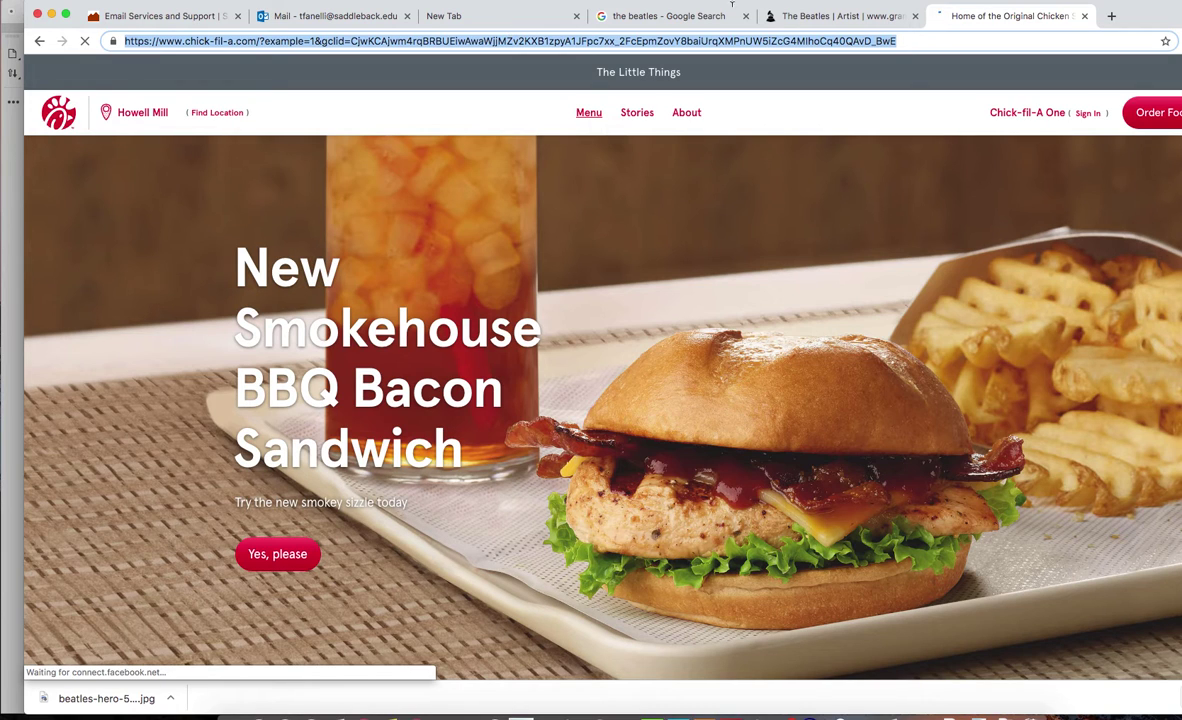
left_click(646, 714)
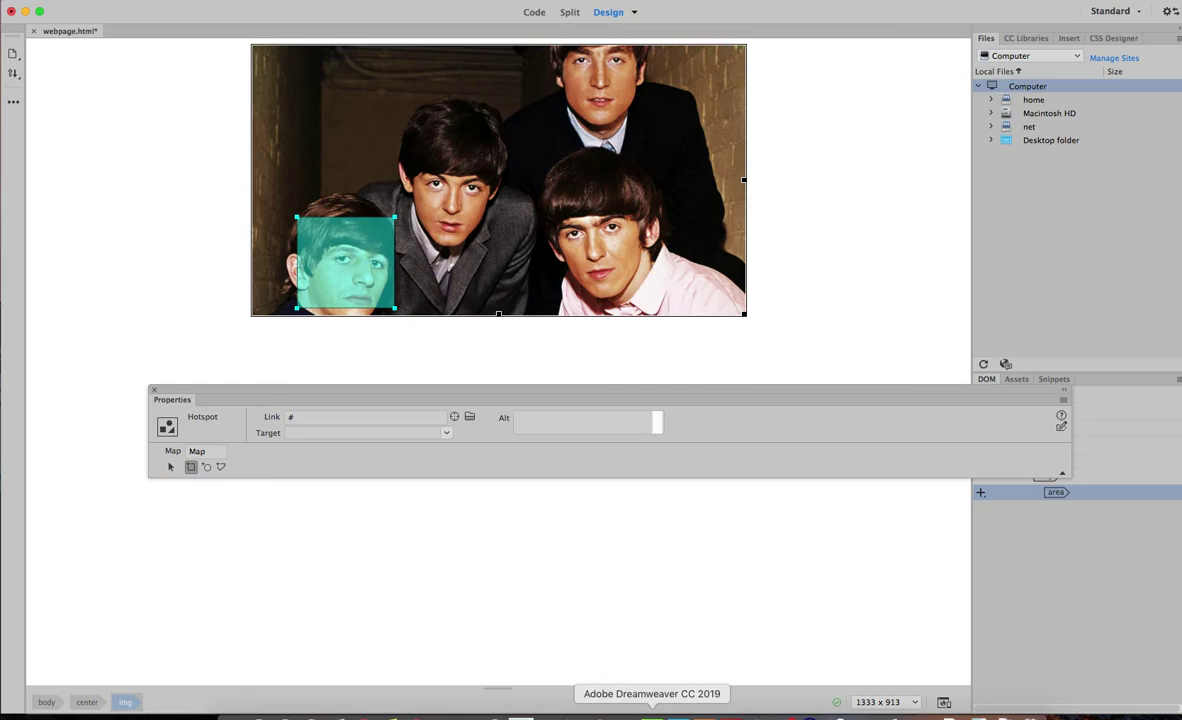
left_click(292, 417)
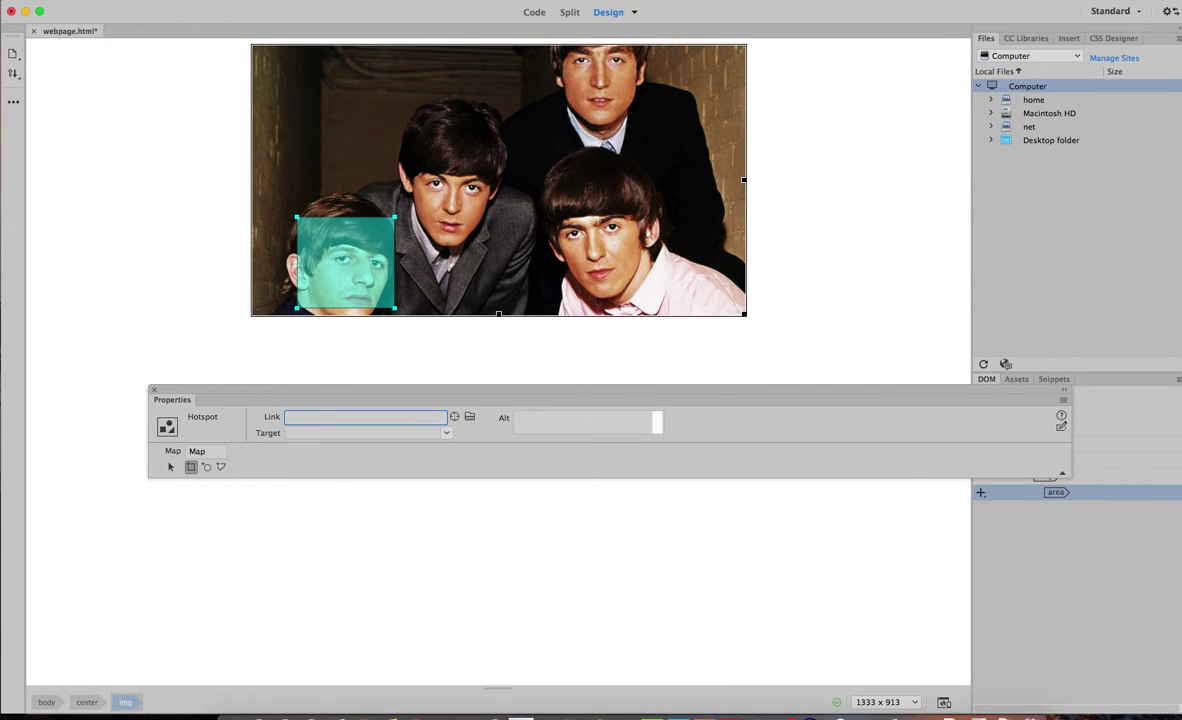
key("super+v")
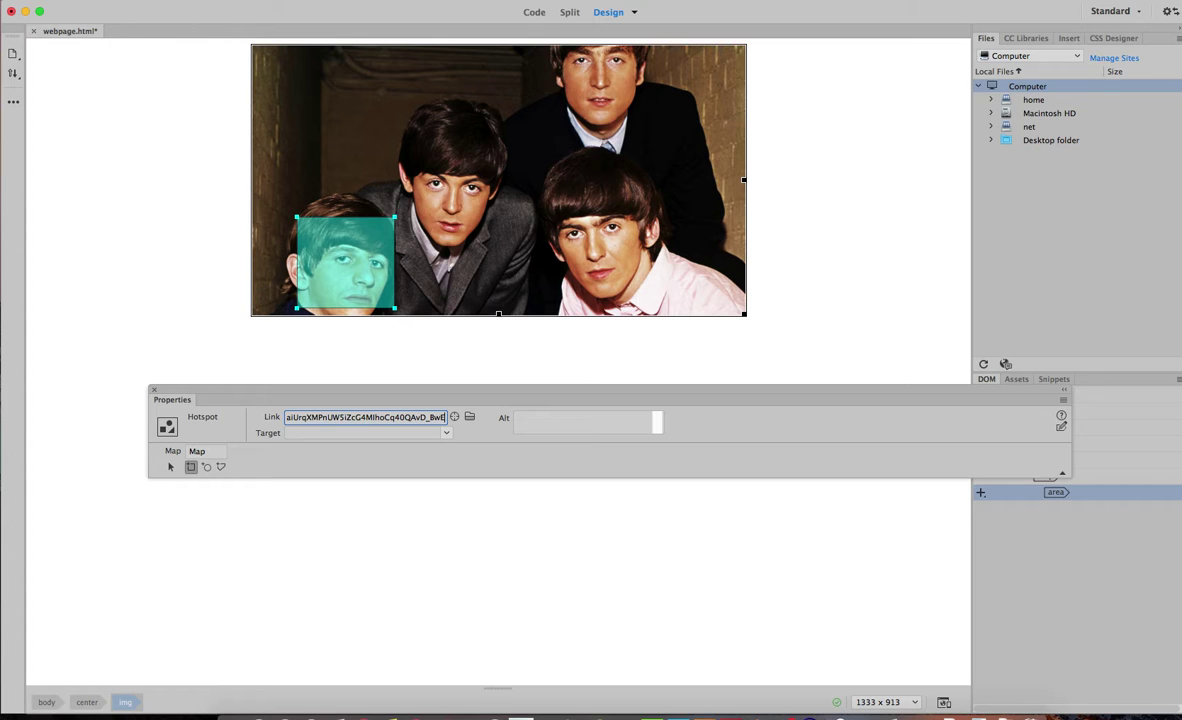
key("Return")
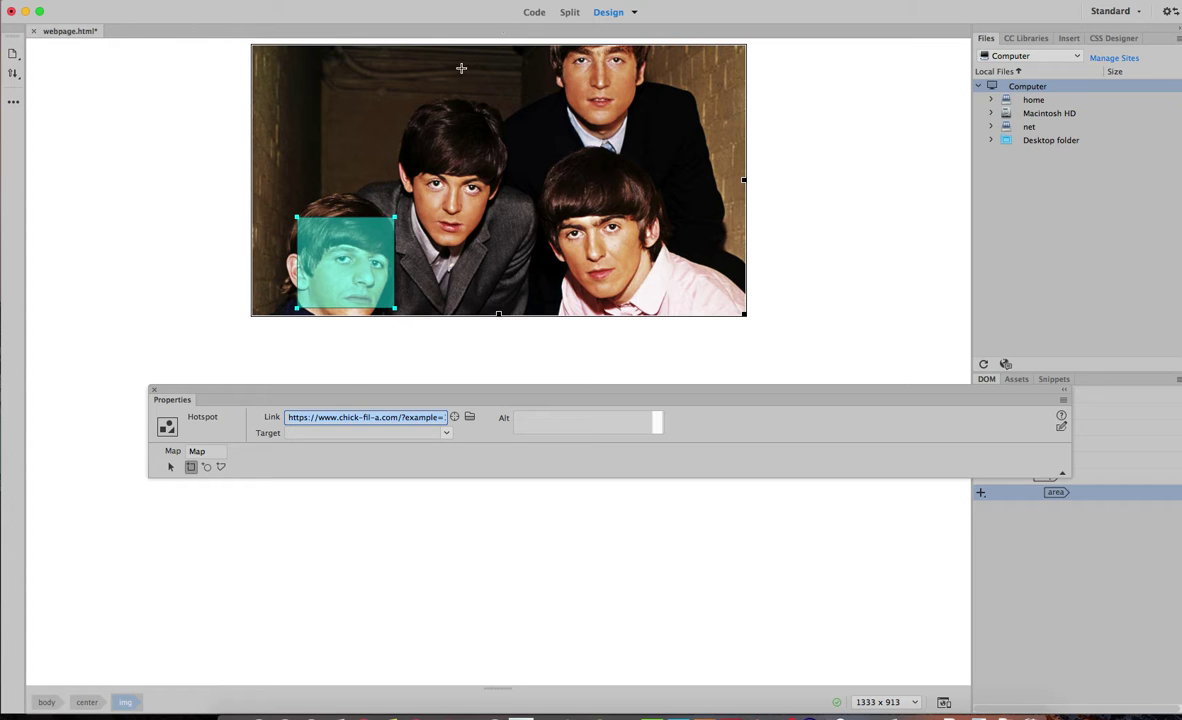
Draw a second rectangular hotspot over the face of the man in the gray suit, just right of the first hotspot
left_click_drag(401, 124, 502, 244)
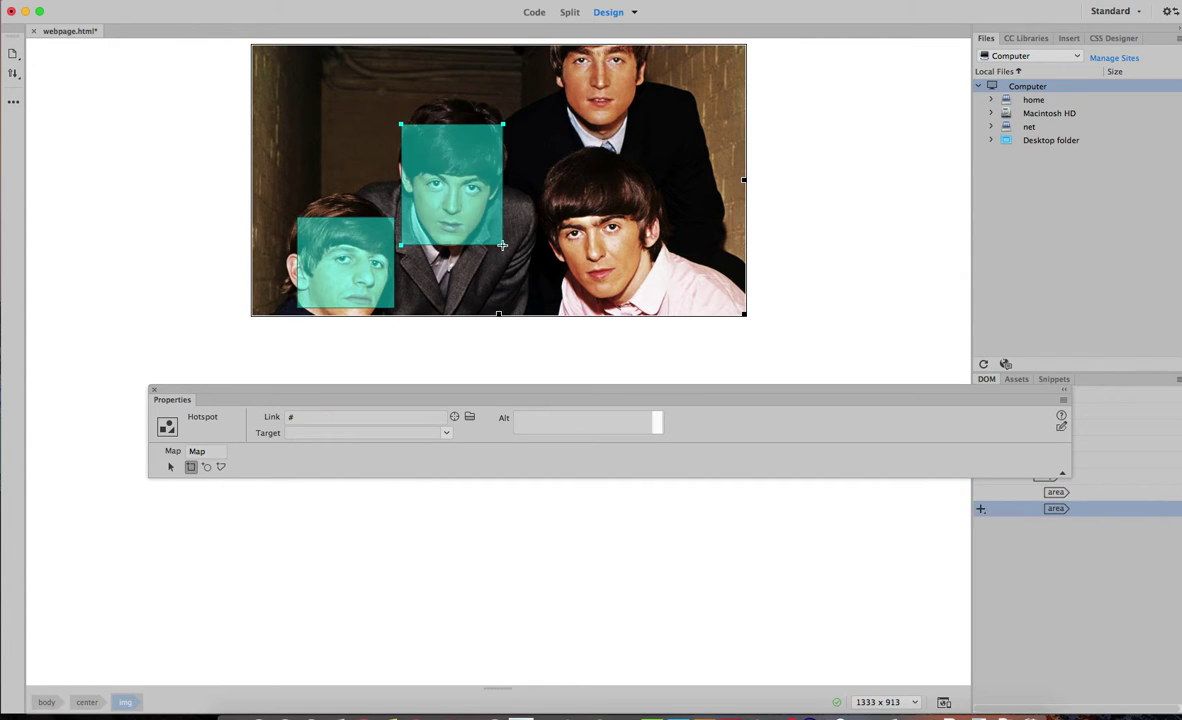
Switch to Google Chrome, block the location request, find the In-N-Out Burger website by searching "inandout", and copy its address
left_click(369, 714)
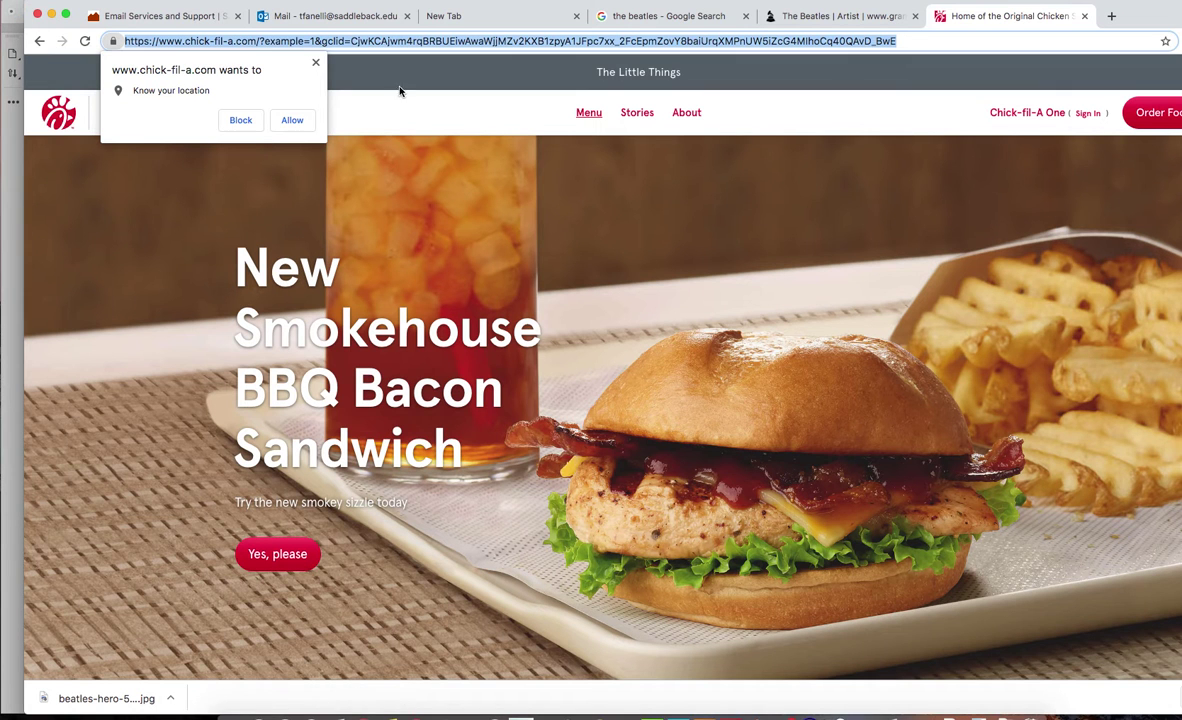
left_click(240, 118)
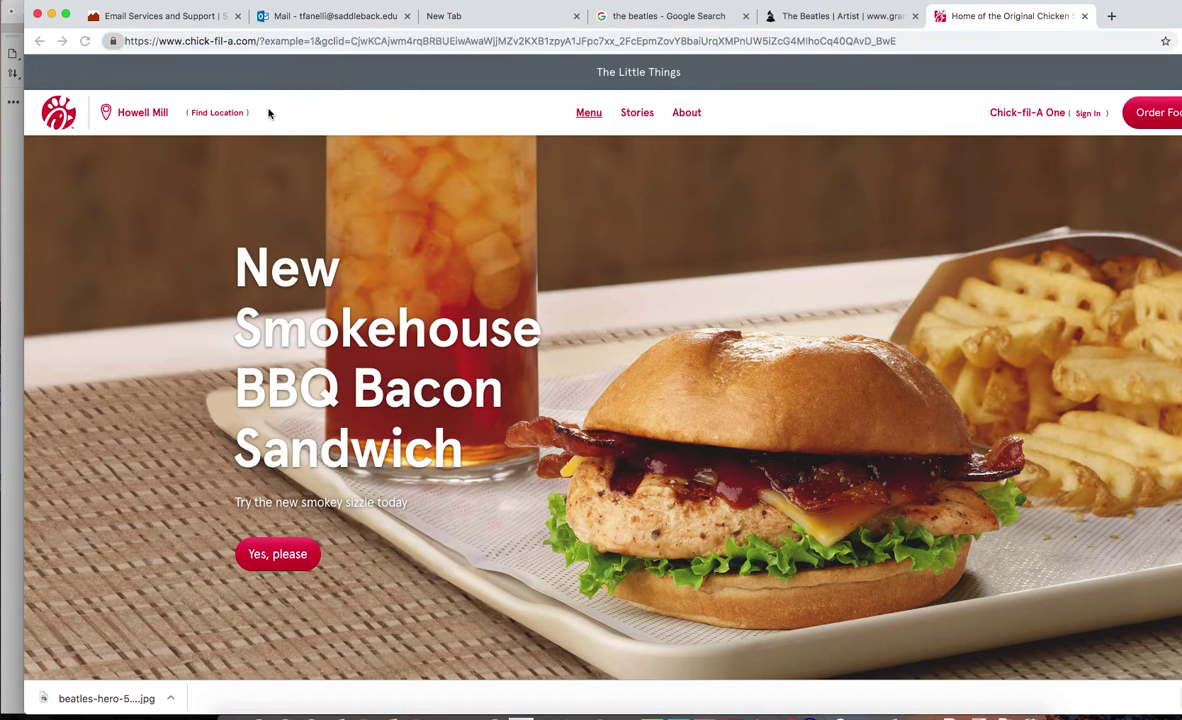
left_click(380, 45)
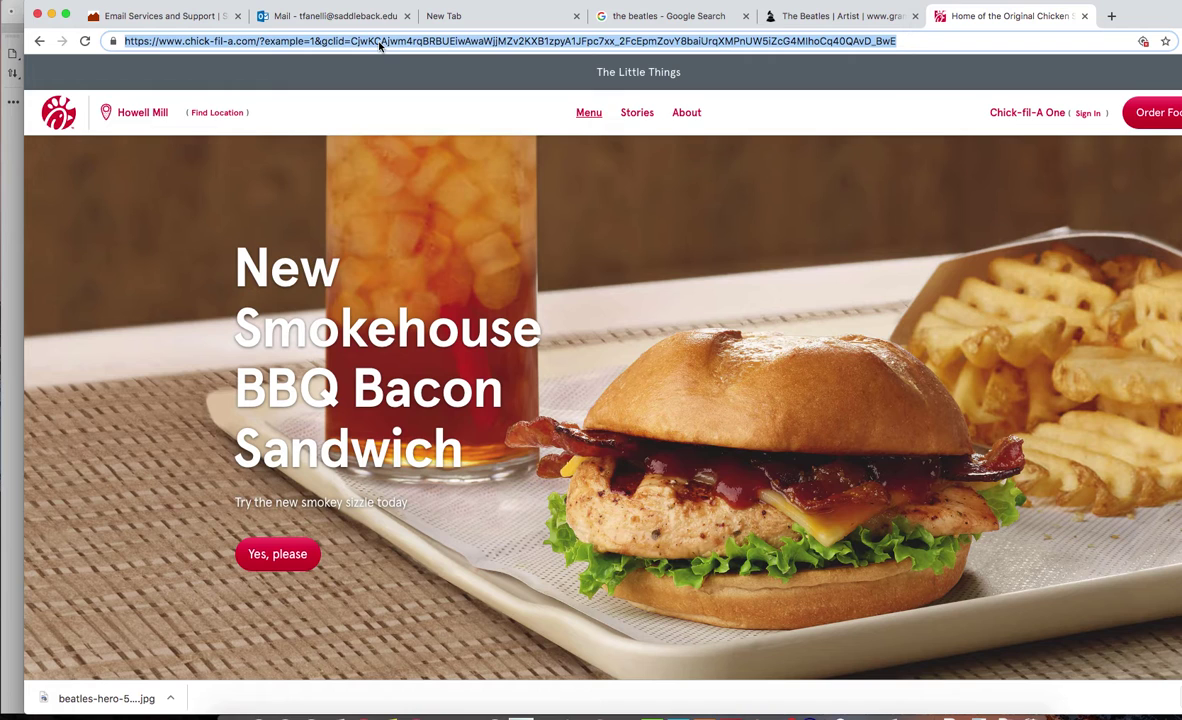
type("inando")
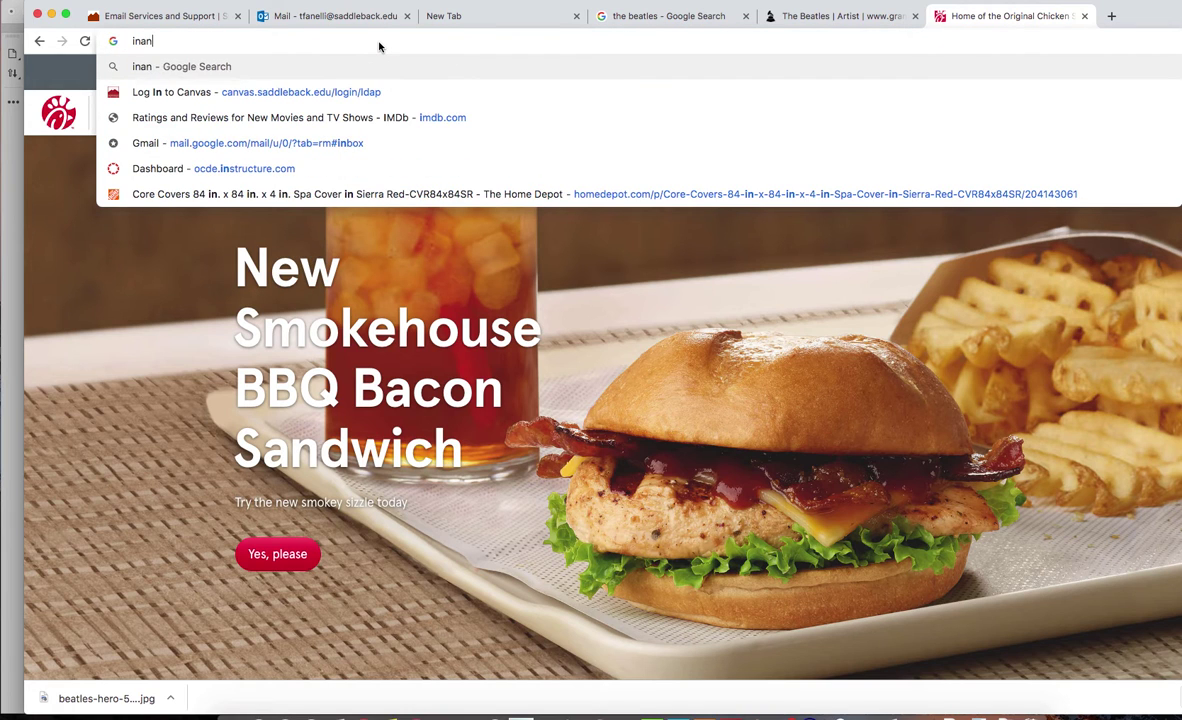
type("ut")
key("Return")
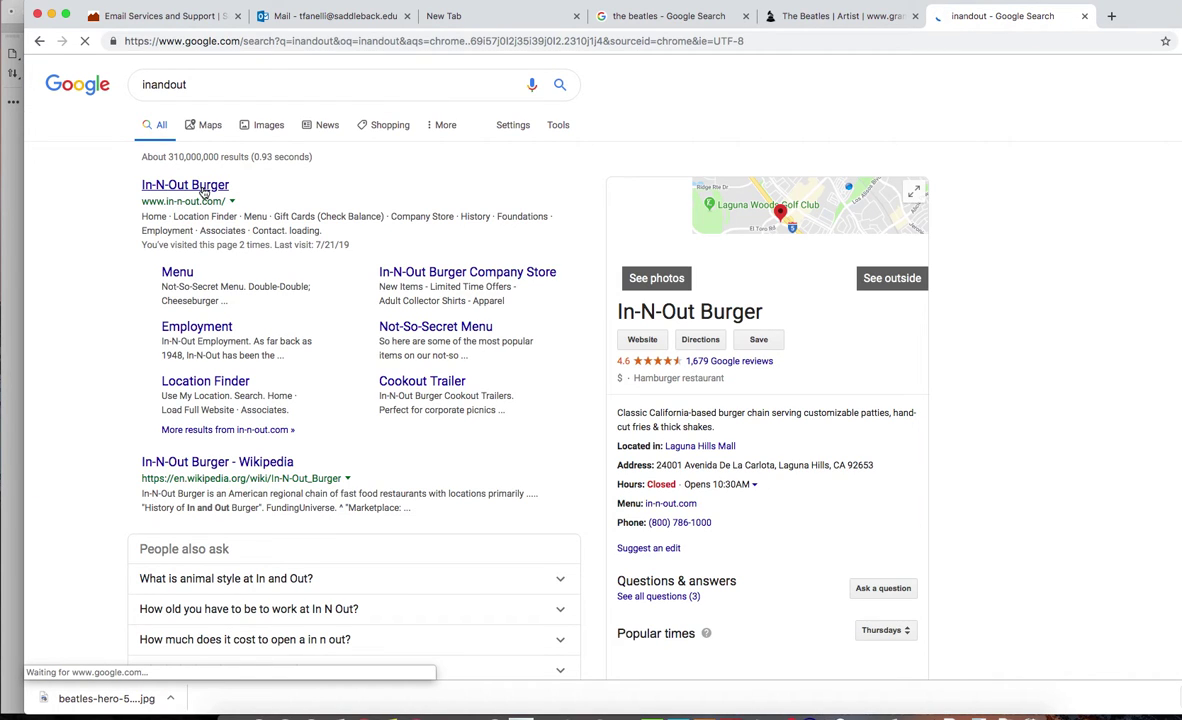
left_click(202, 188)
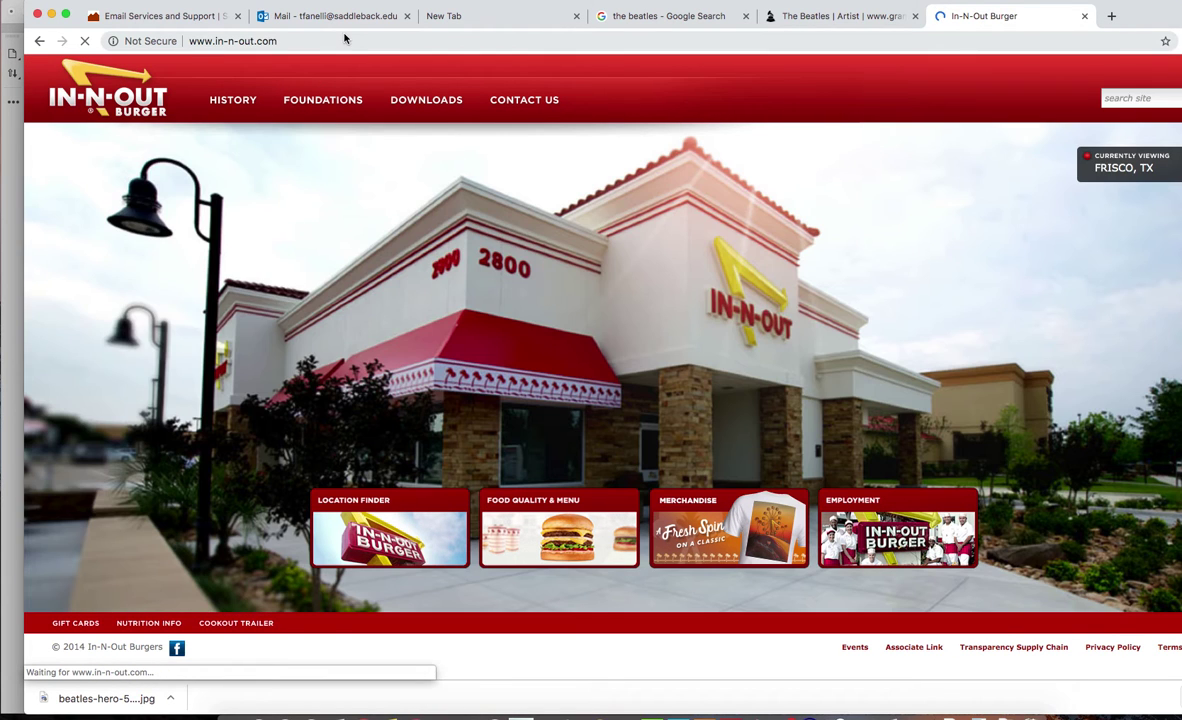
left_click(343, 38)
key("super+c")
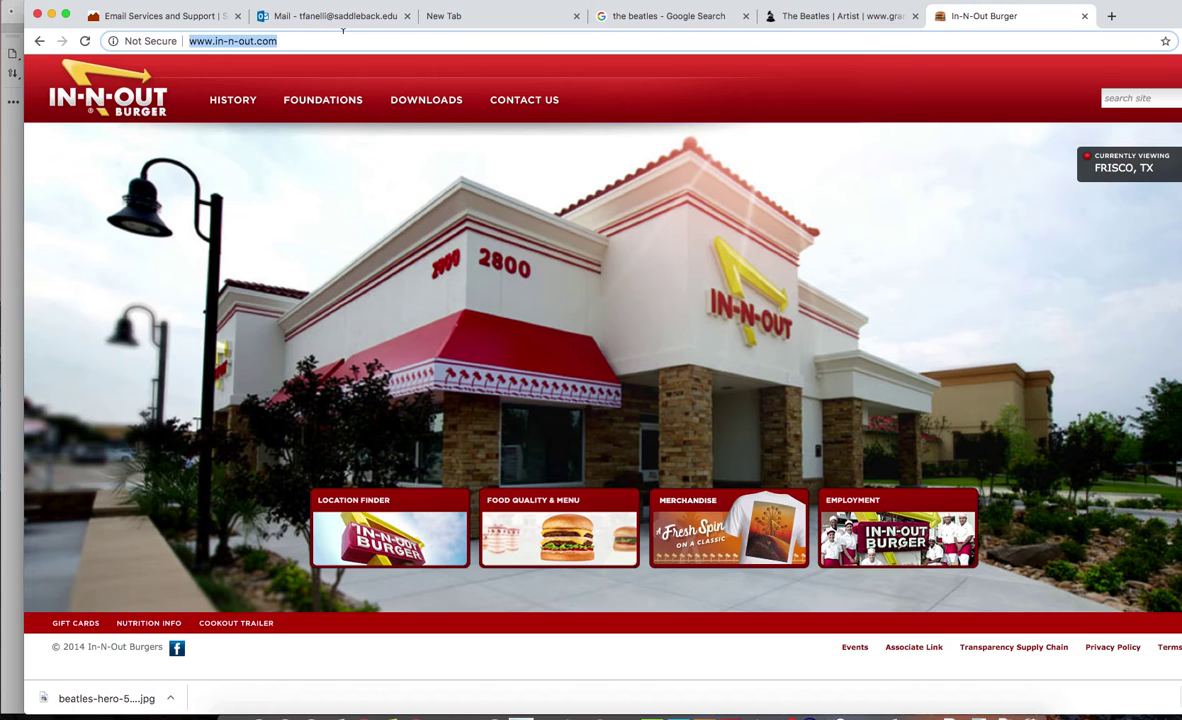
left_click(648, 714)
left_click(294, 418)
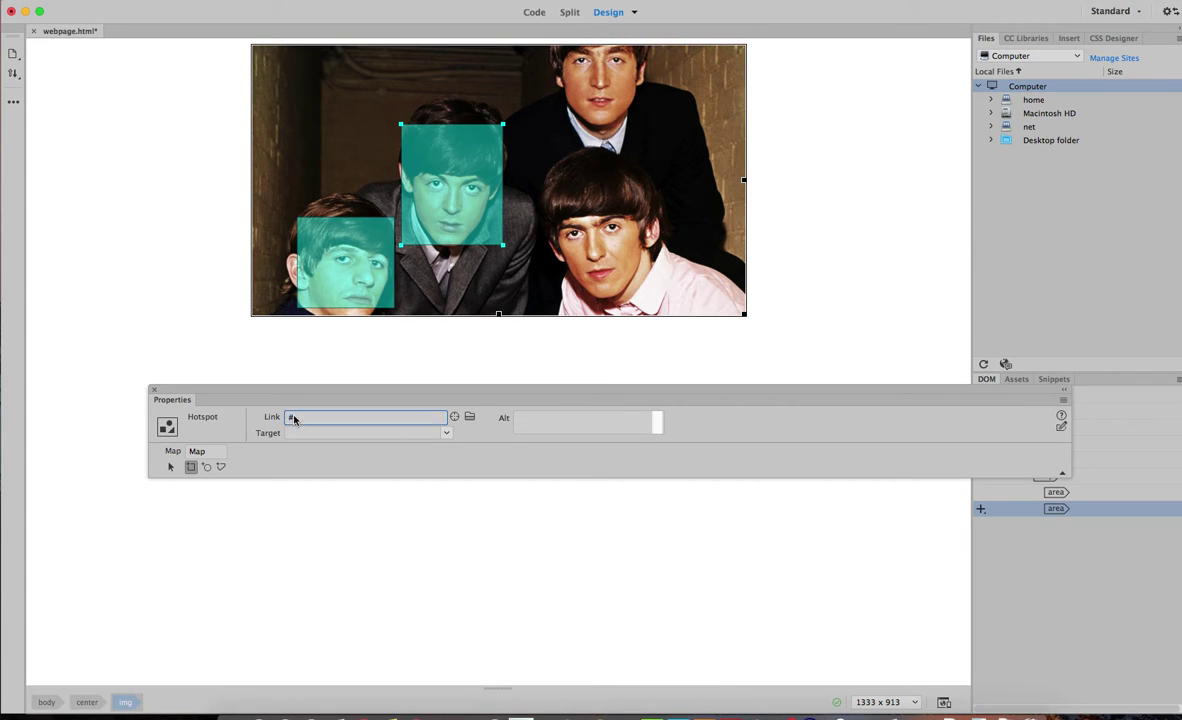
key("super+v")
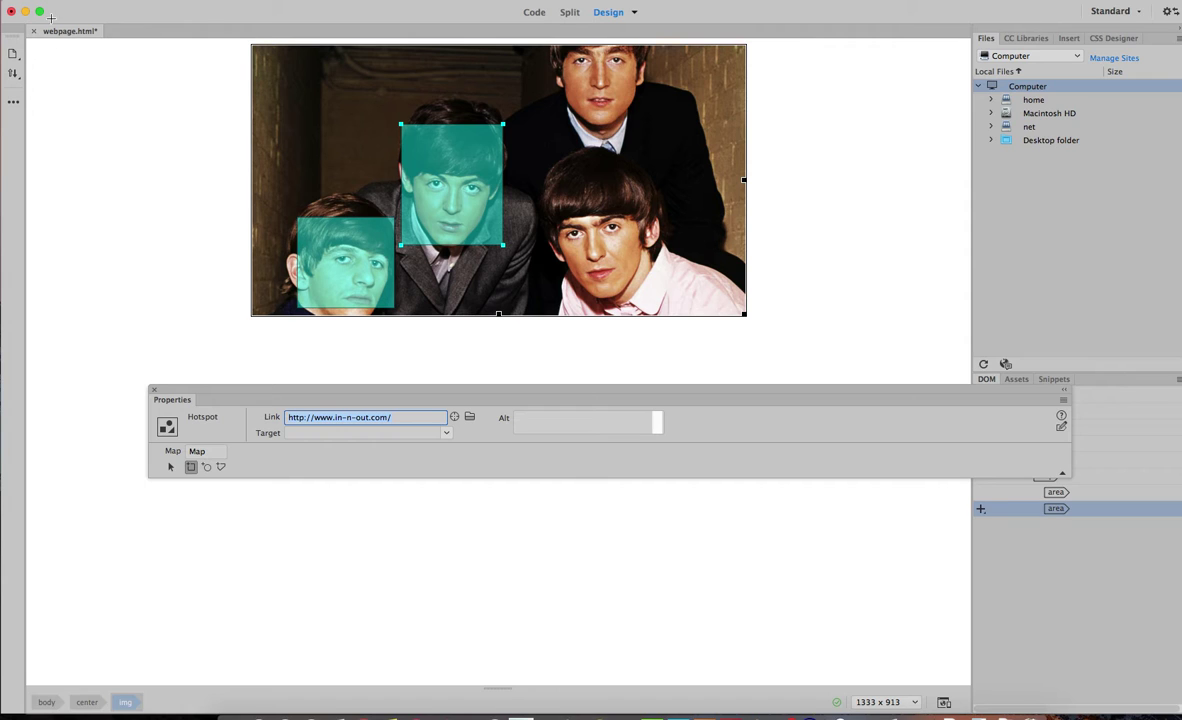
Save webpage.html and close the document
left_click(86, 0)
left_click(110, 83)
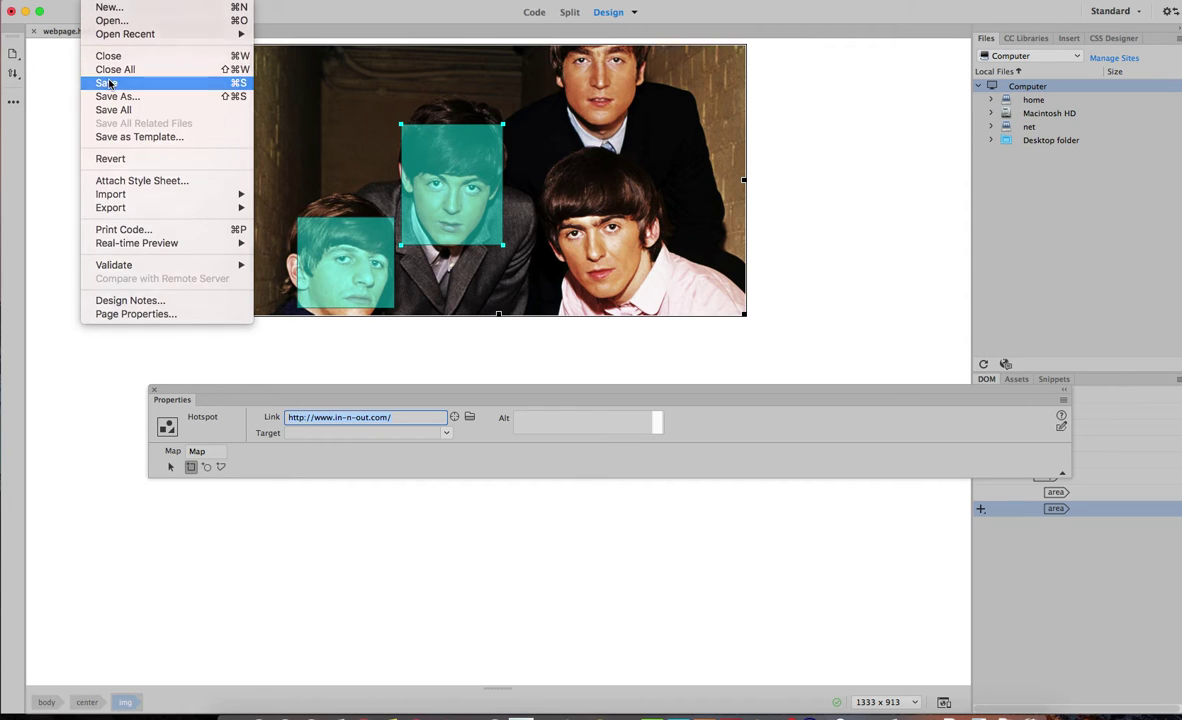
left_click(33, 31)
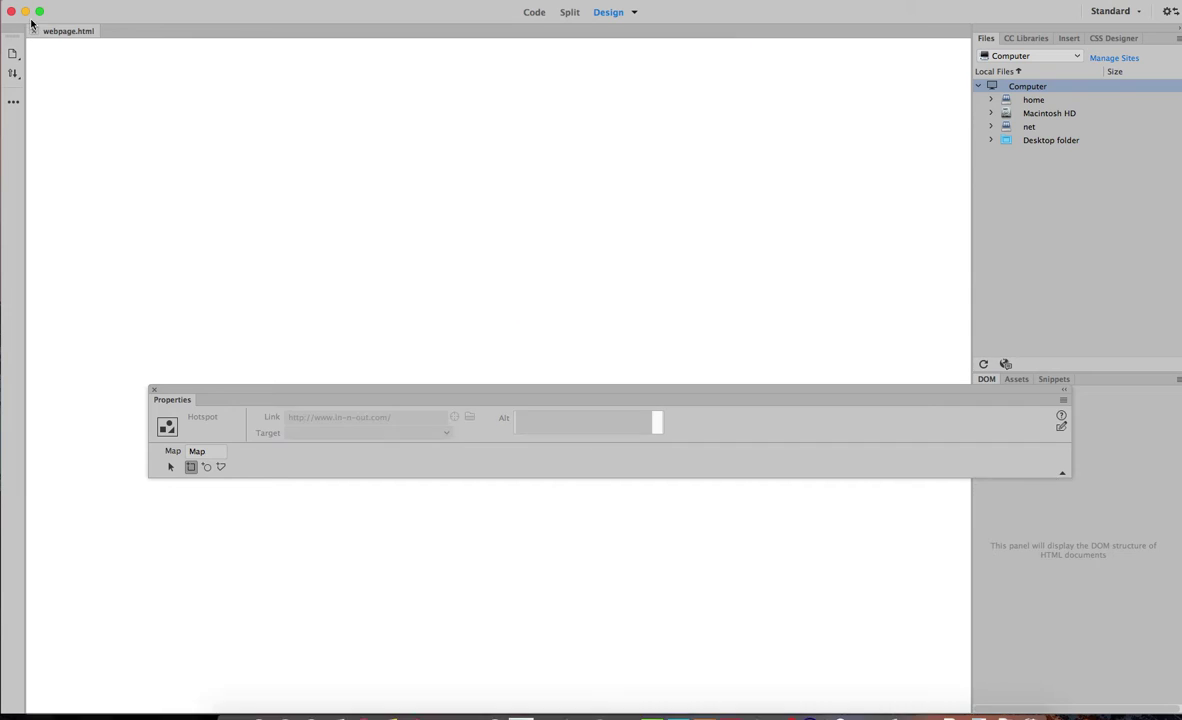
Minimize the Dreamweaver and Chrome windows, and open webpage.html from the website folder on the desktop
left_click(26, 12)
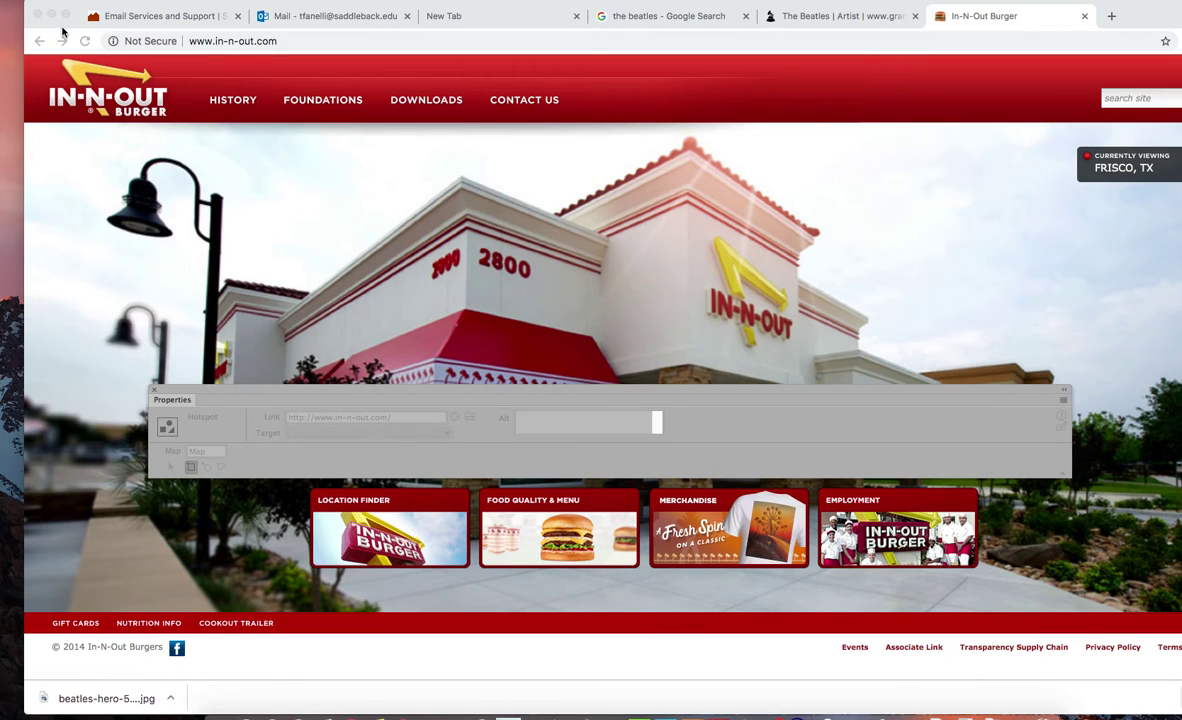
left_click(51, 15)
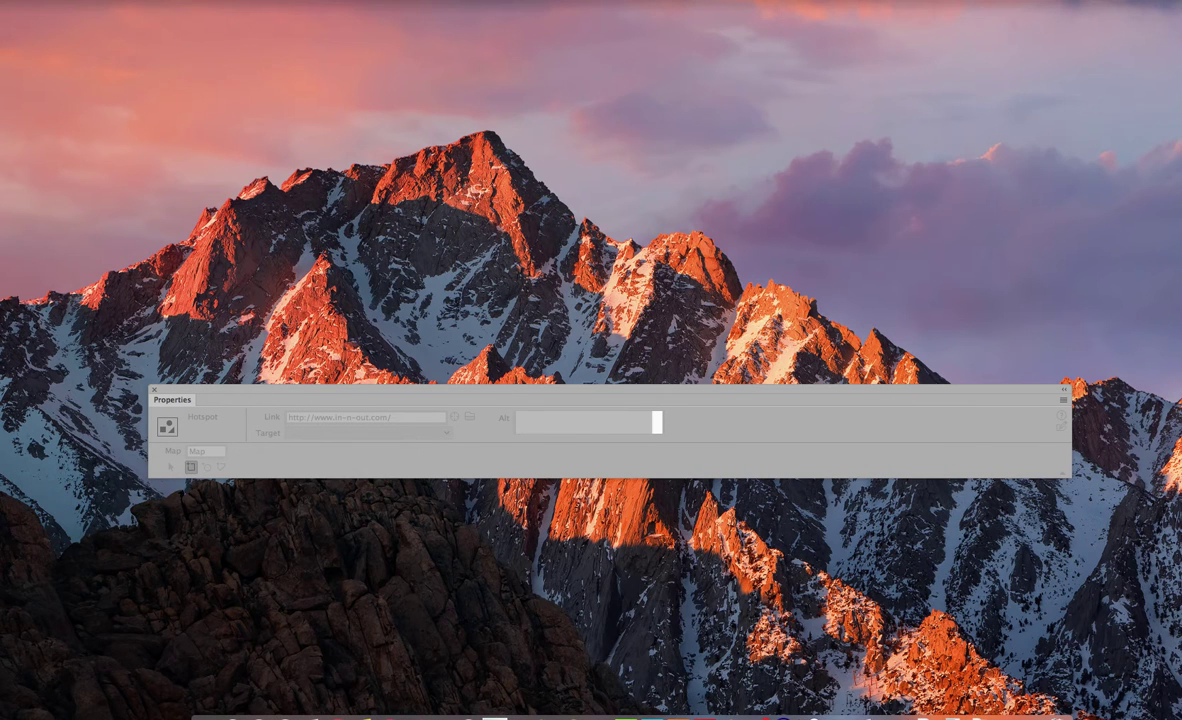
left_click(772, 192)
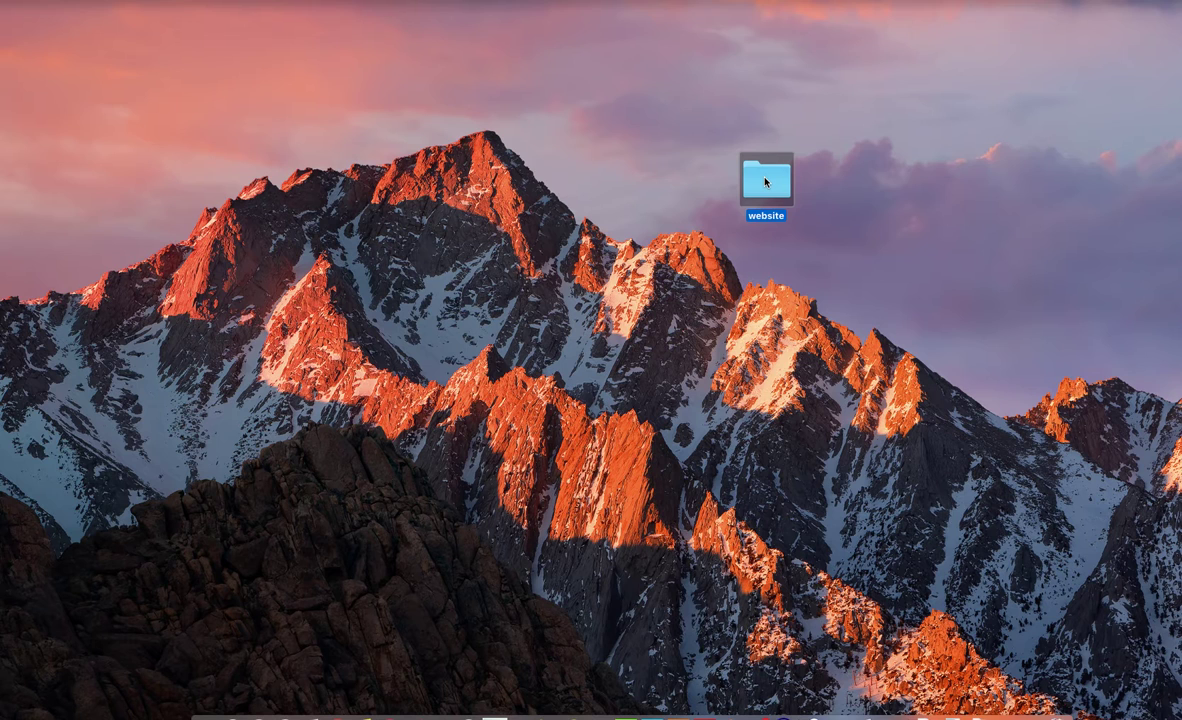
double_click(767, 182)
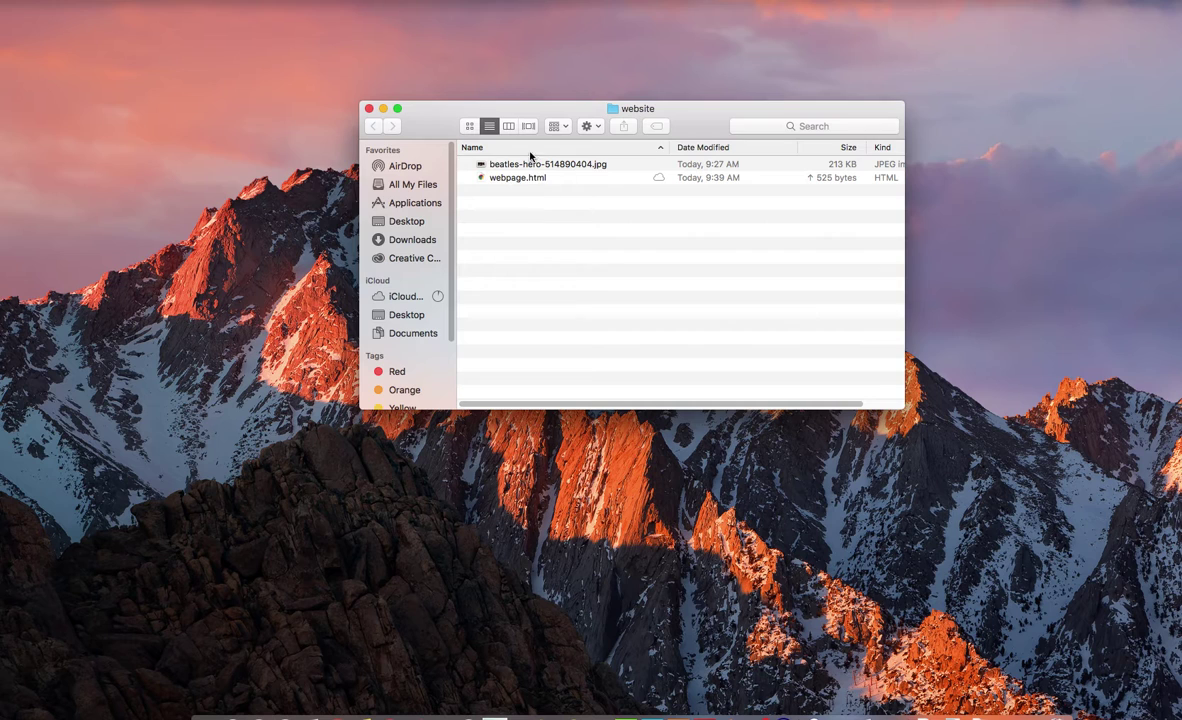
left_click(481, 179)
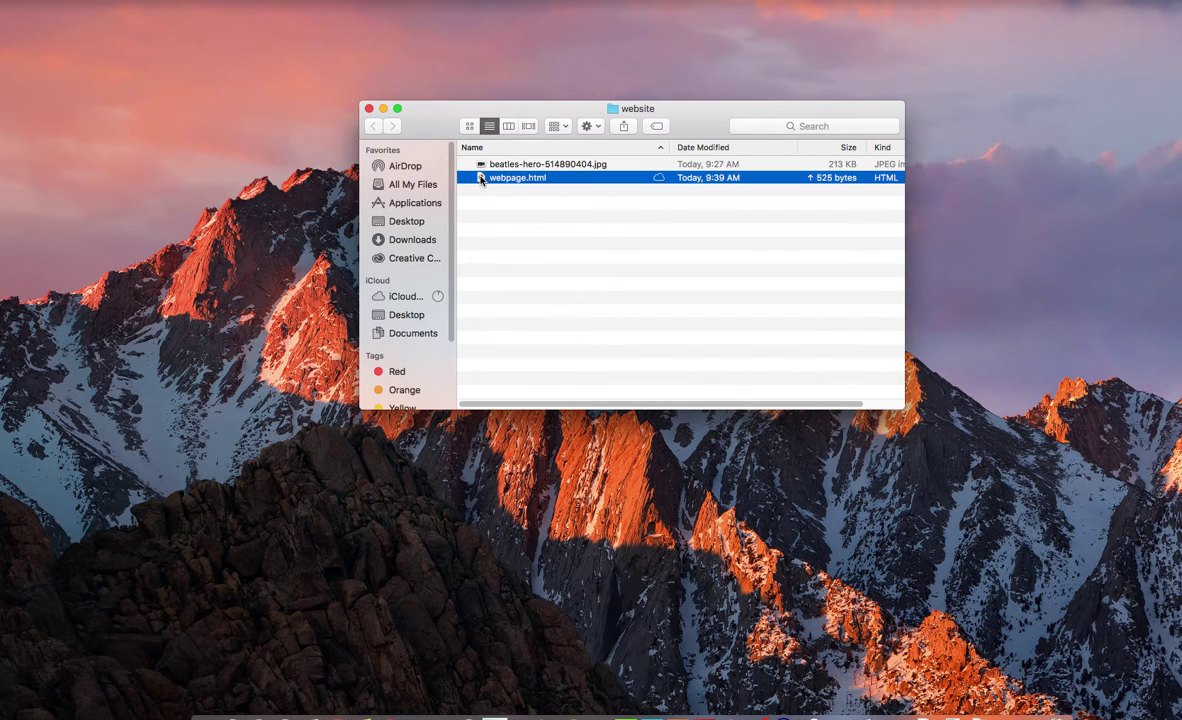
double_click(481, 178)
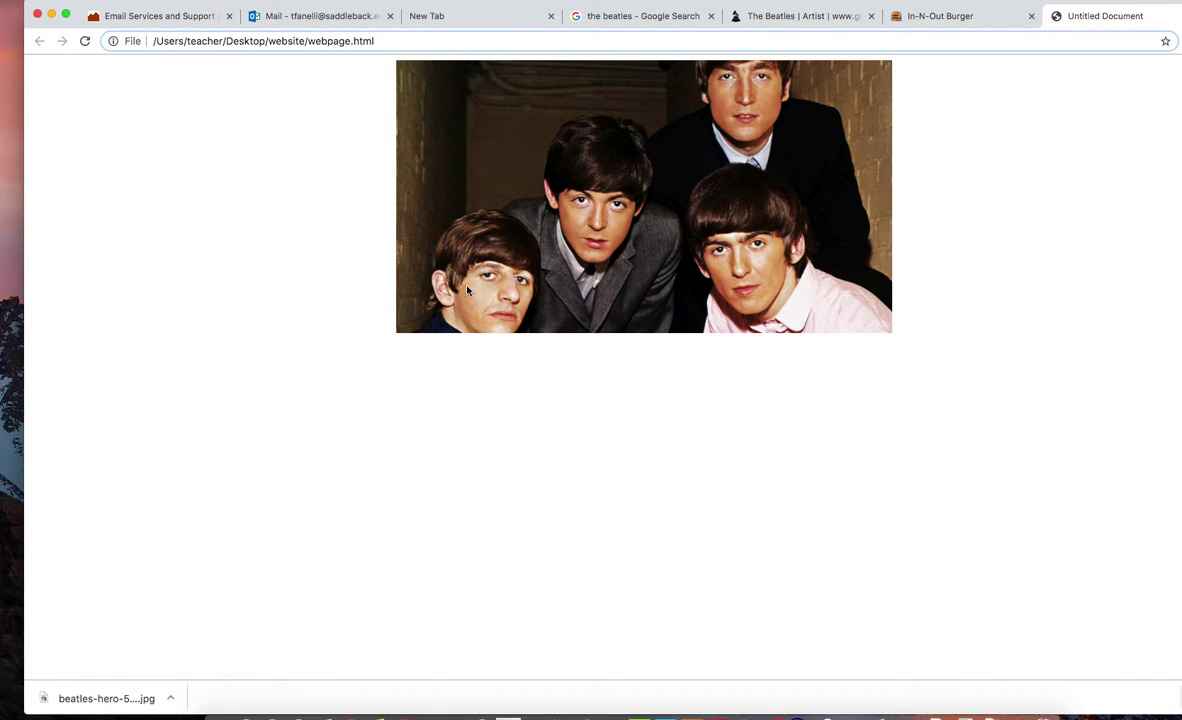
Test both face hotspots in Chrome, returning to the page between them, and clear the Chrome and Finder windows off the desktop
left_click(497, 299)
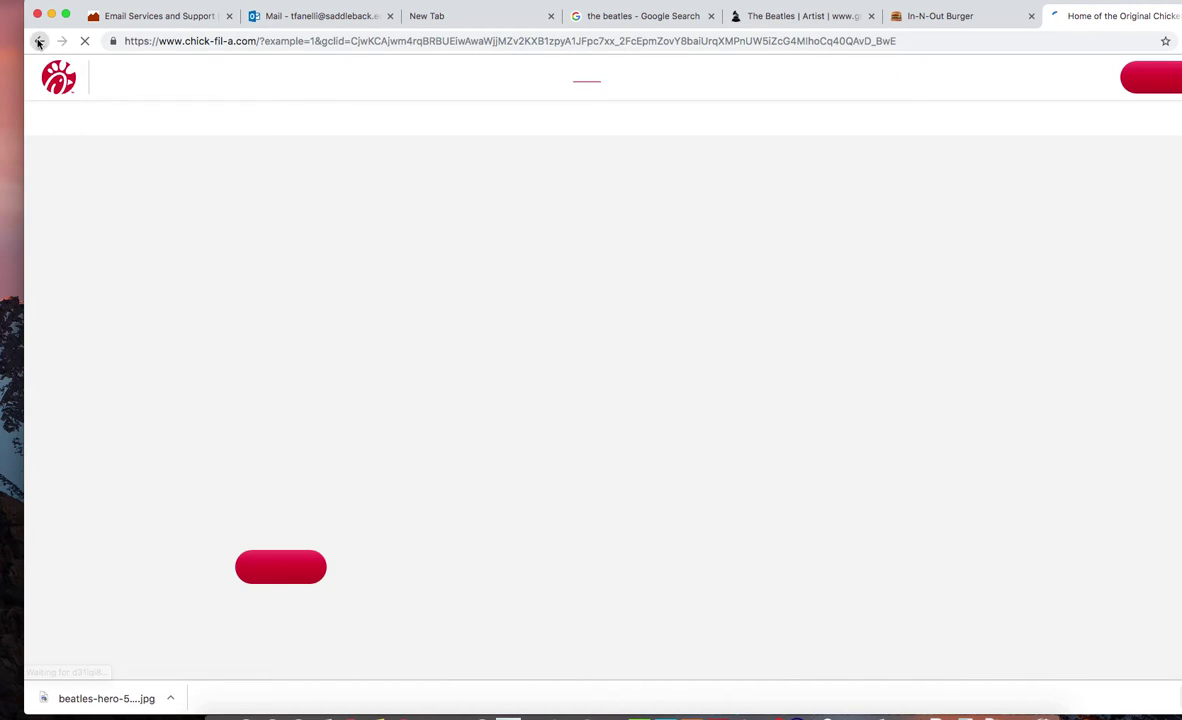
key("super+bracketleft")
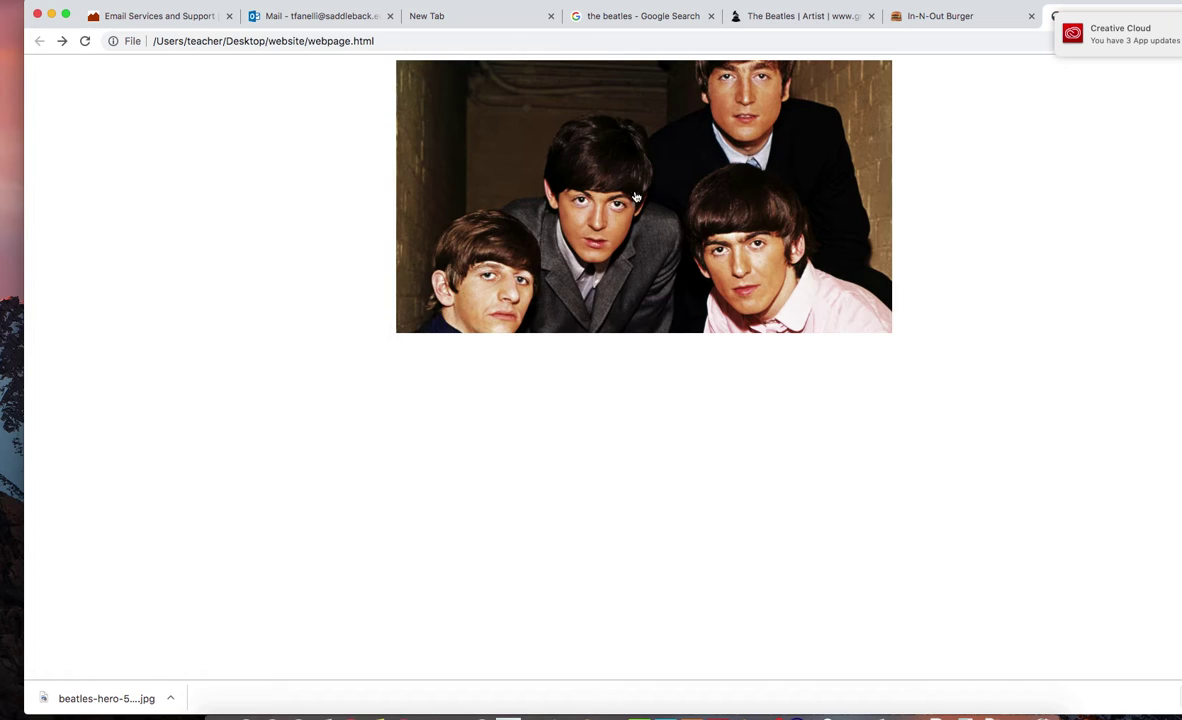
left_click(608, 226)
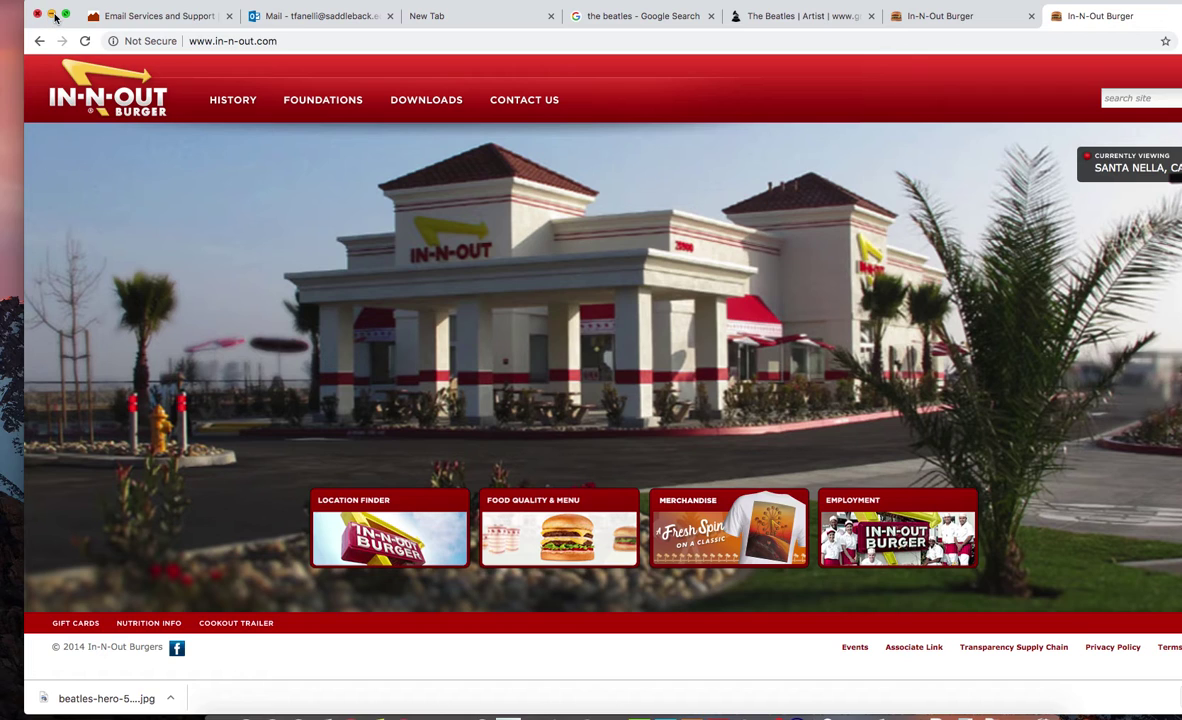
left_click(51, 14)
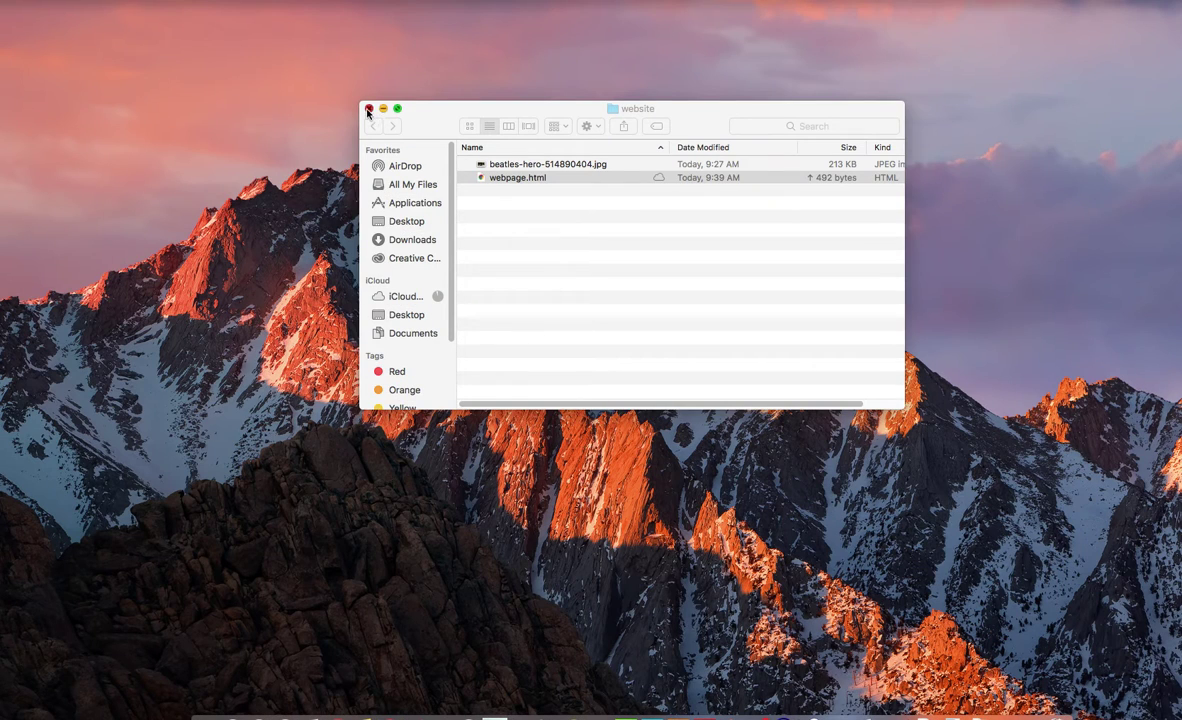
left_click(369, 108)
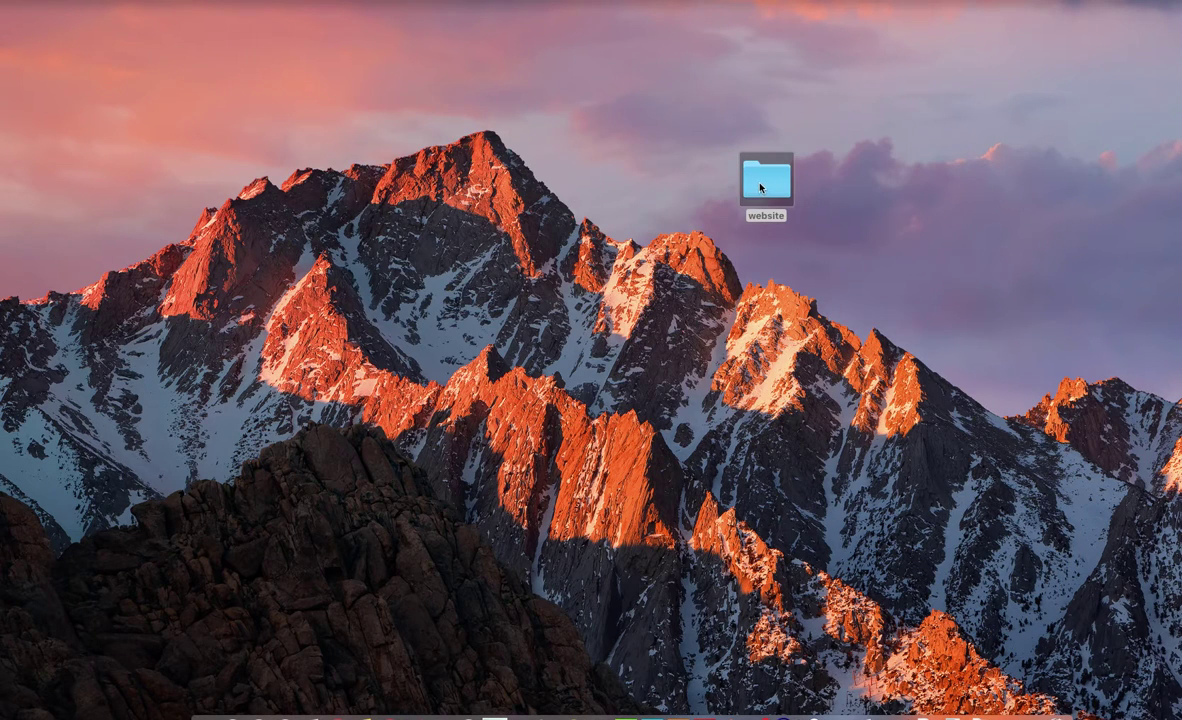
Compress the website folder on the desktop into a zip archive, and close the Finder window showing the archive
right_click(760, 187)
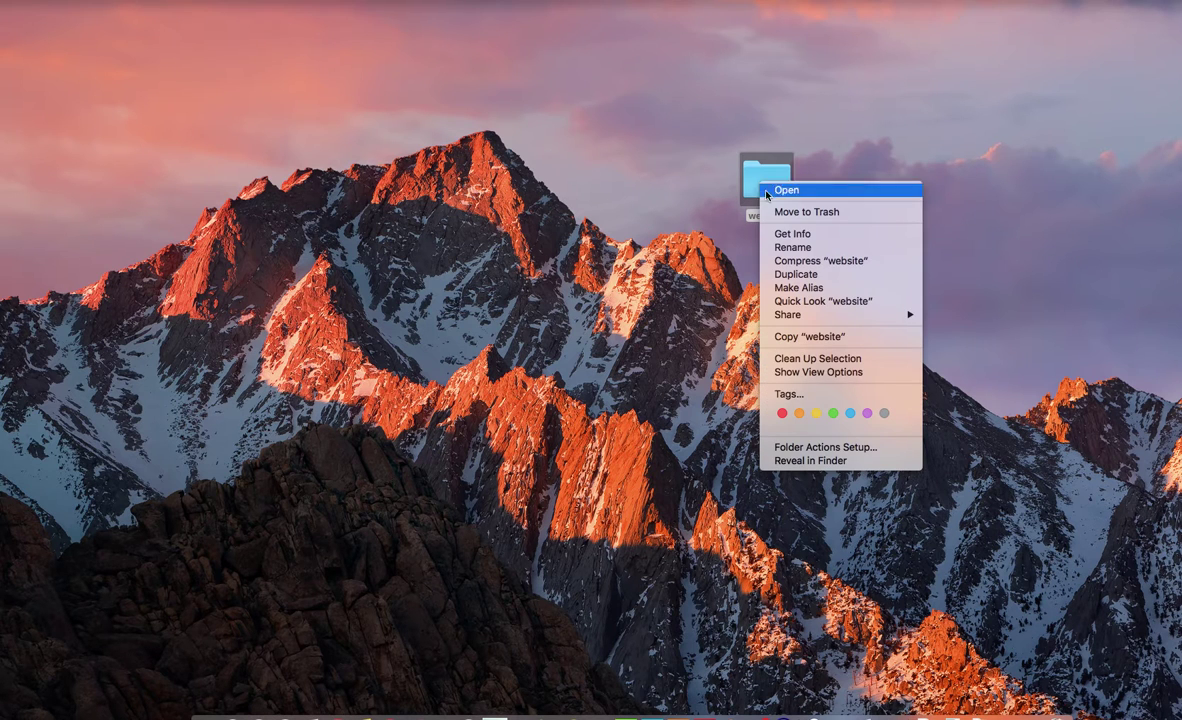
left_click(796, 261)
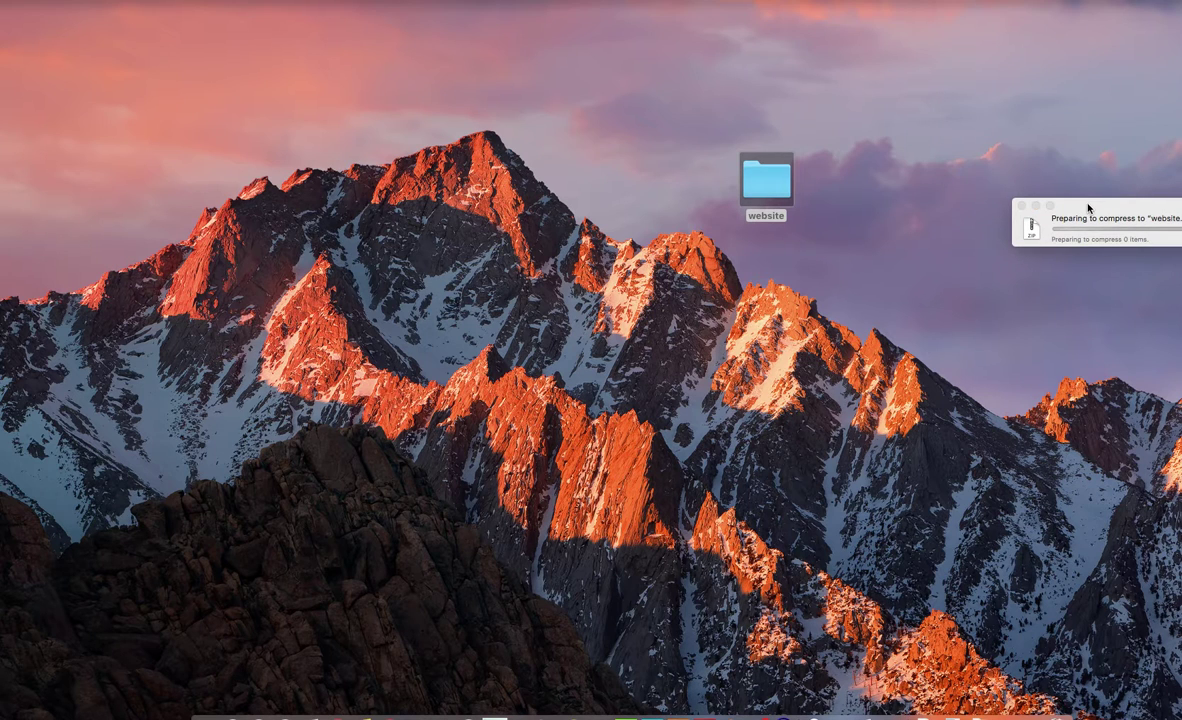
left_click_drag(1018, 205, 917, 171)
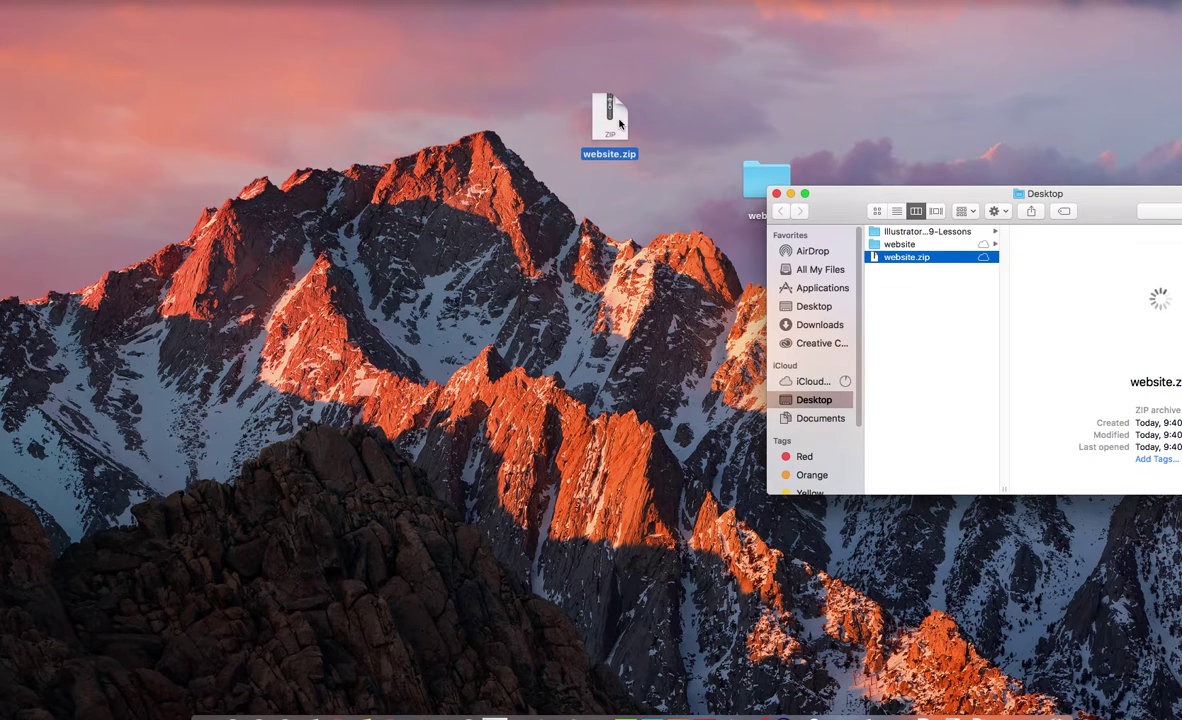
left_click(776, 193)
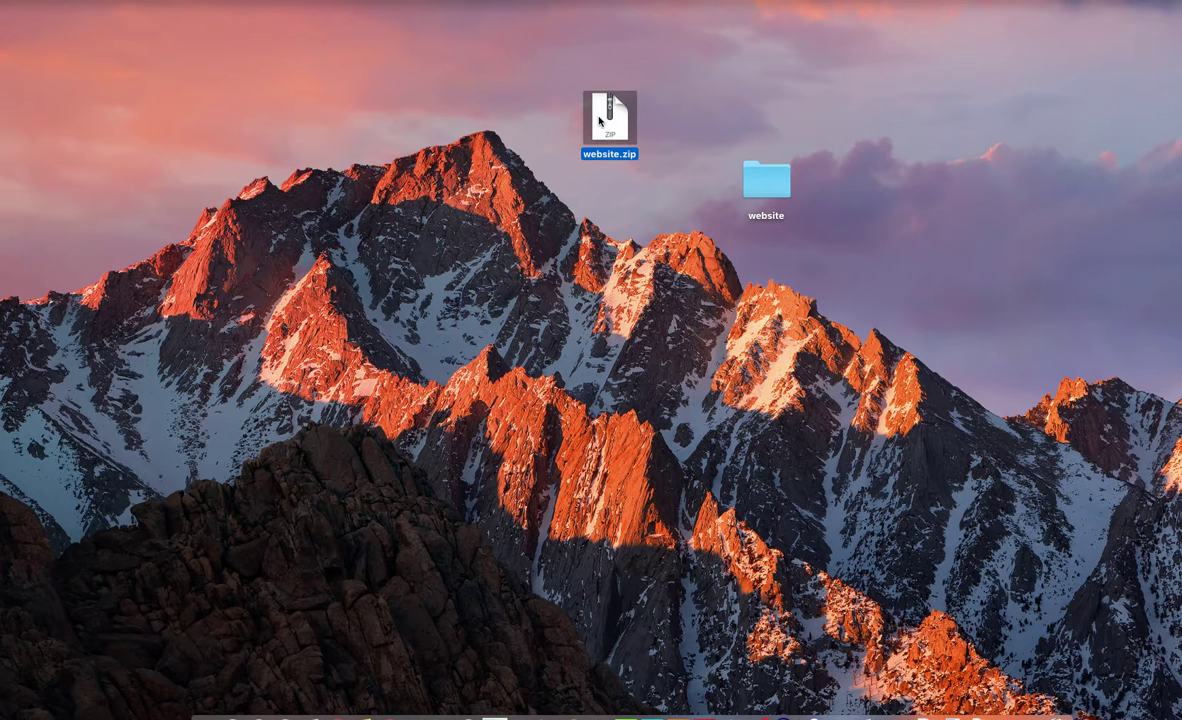